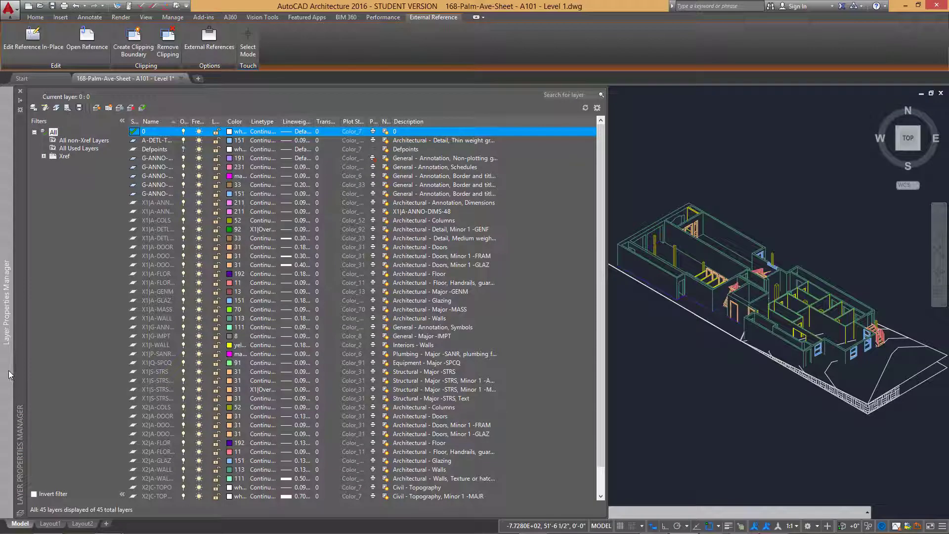
Release the Layer Properties Manager palette from its anchor by disabling Allow Docking, and re-enable docking to anchor it with Anchor Right.
{"action": "right_click", "coordinate": [8, 370]}
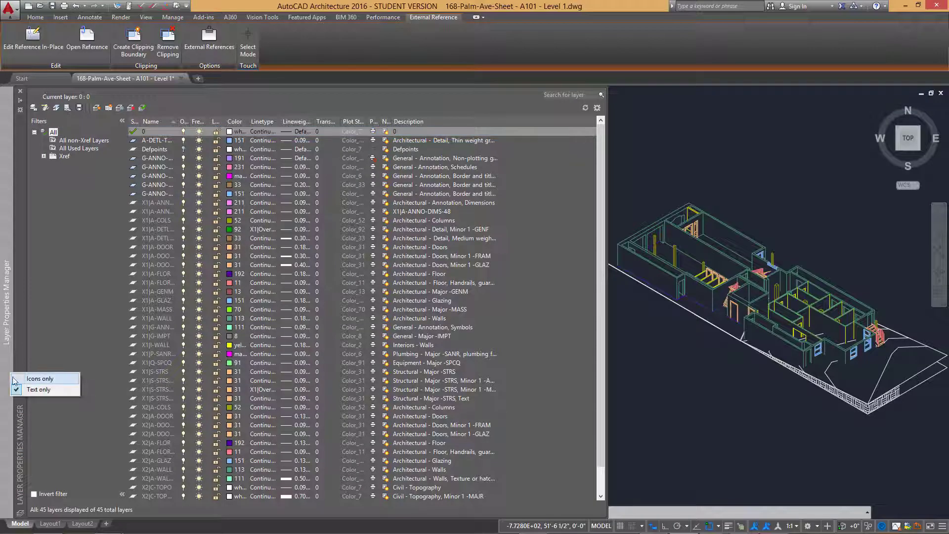
{"action": "left_click", "coordinate": [21, 350]}
{"action": "right_click", "coordinate": [22, 350]}
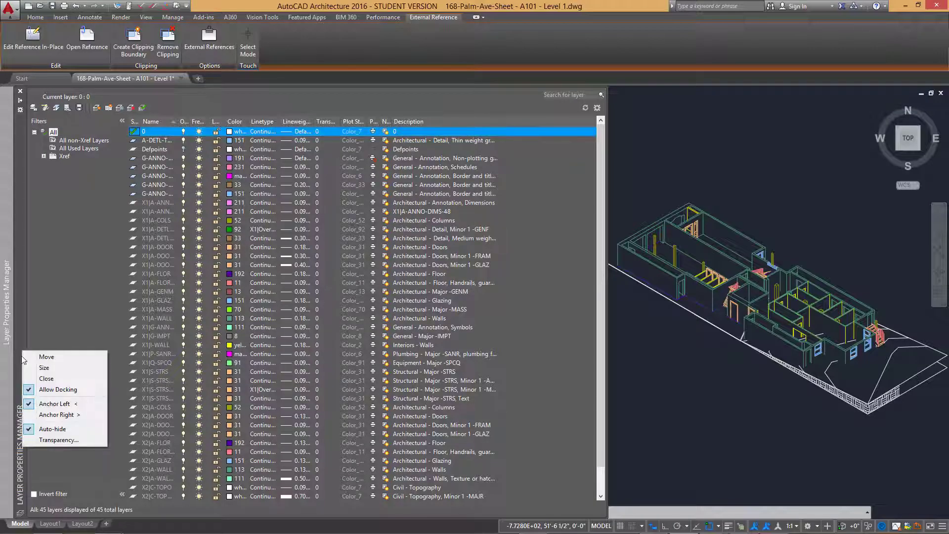
{"action": "left_click", "coordinate": [32, 391]}
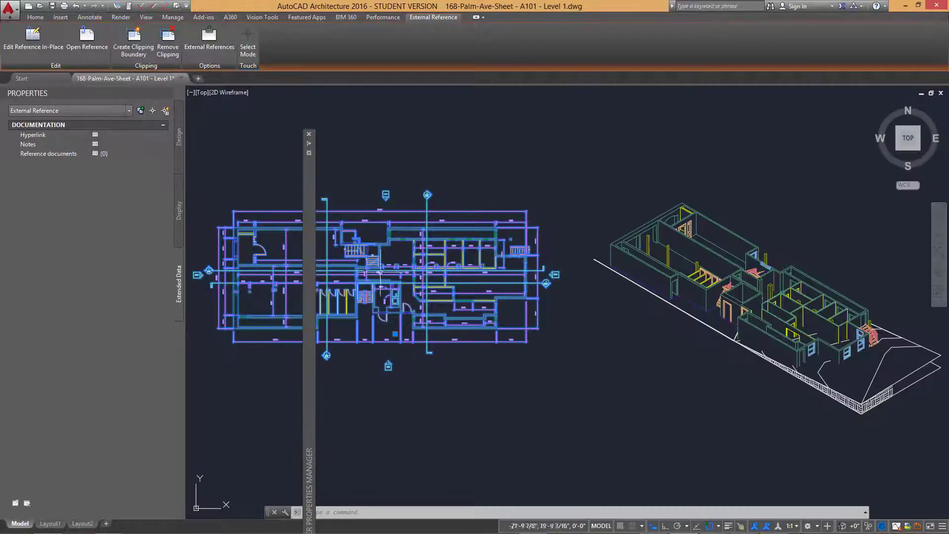
{"action": "mouse_move", "coordinate": [307, 386]}
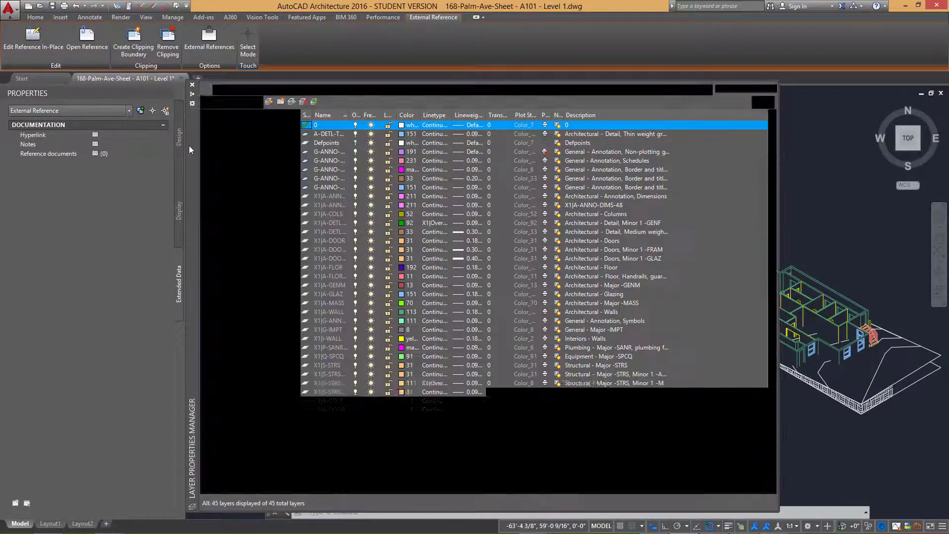
{"action": "right_click", "coordinate": [189, 146]}
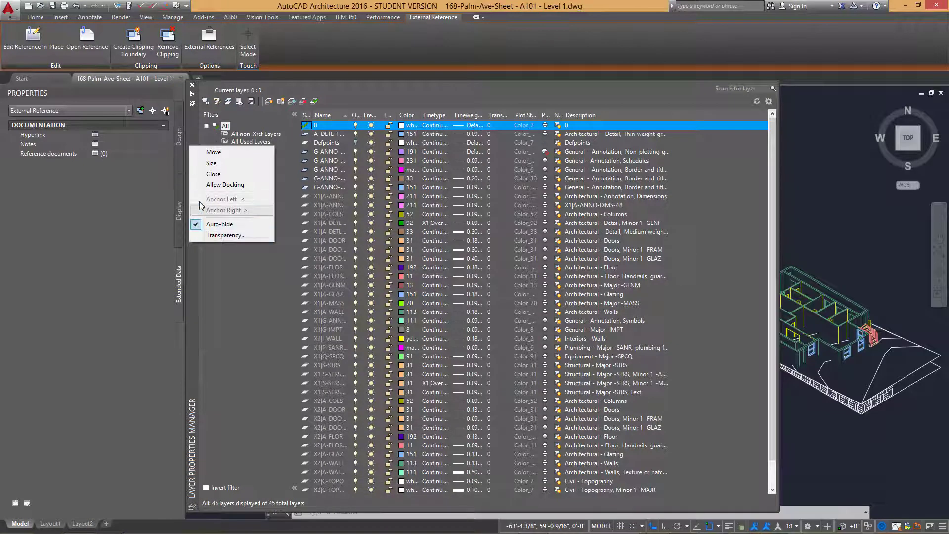
{"action": "left_click", "coordinate": [200, 184]}
{"action": "right_click", "coordinate": [195, 180]}
{"action": "left_click", "coordinate": [218, 244]}
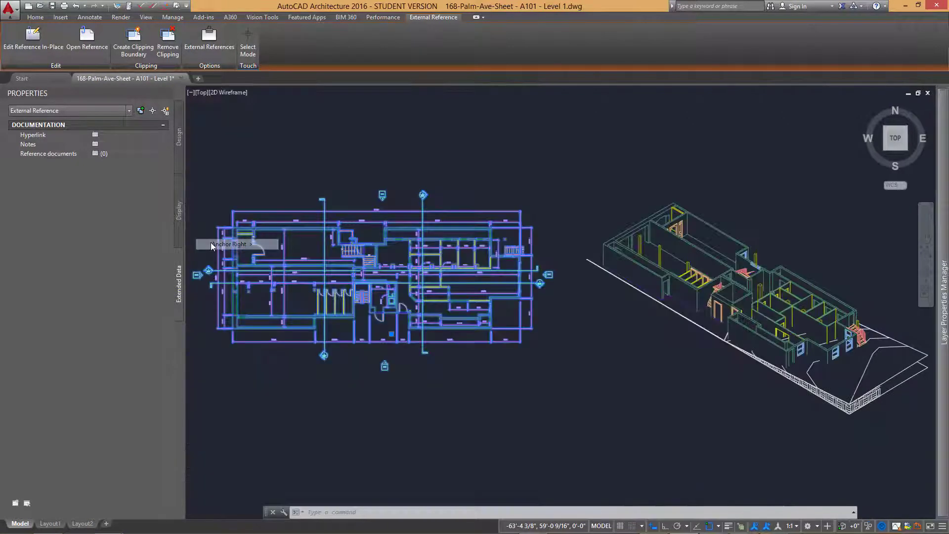
{"action": "mouse_move", "coordinate": [943, 252]}
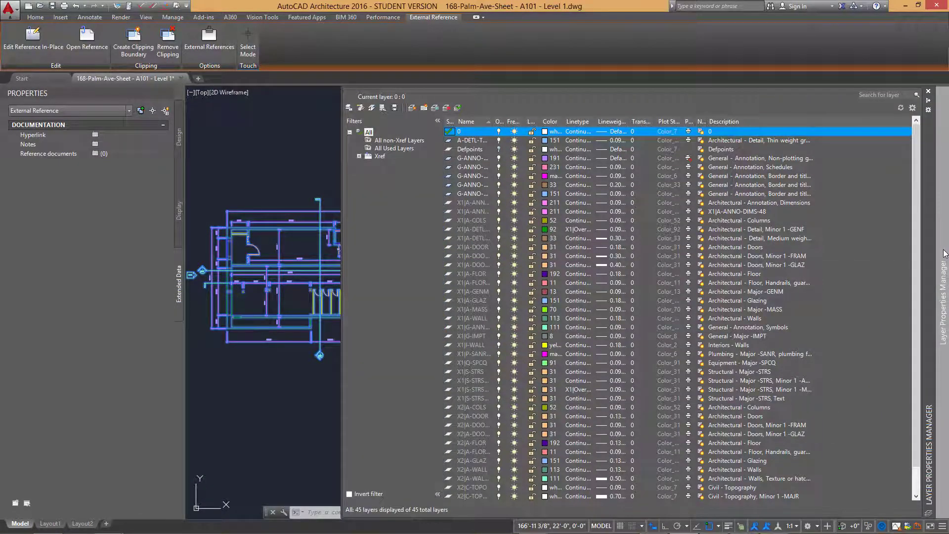
Try to explode the floor-plan external reference with the EXPLODE command.
{"action": "key", "text": "Escape"}
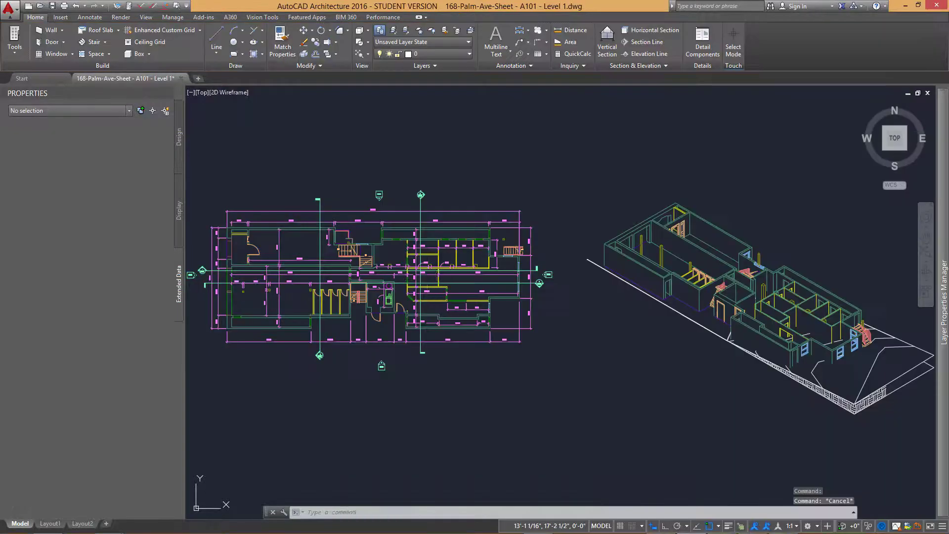
{"action": "left_click", "coordinate": [575, 256]}
{"action": "left_click", "coordinate": [385, 321]}
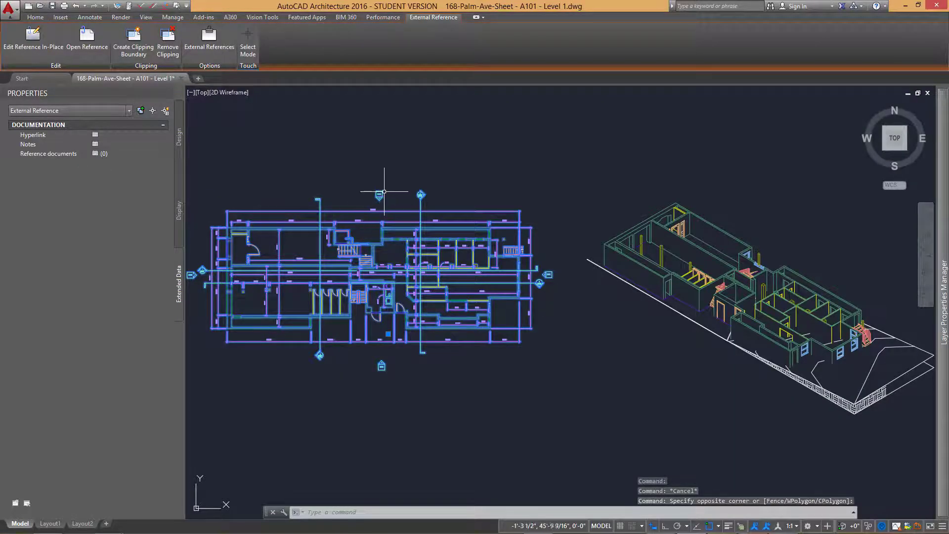
{"action": "type", "text": "EX"}
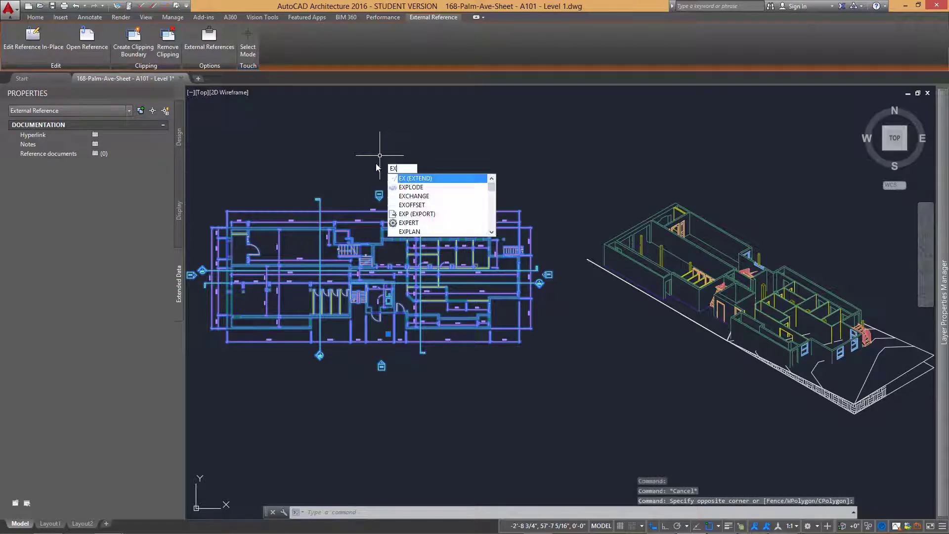
{"action": "left_click", "coordinate": [417, 186]}
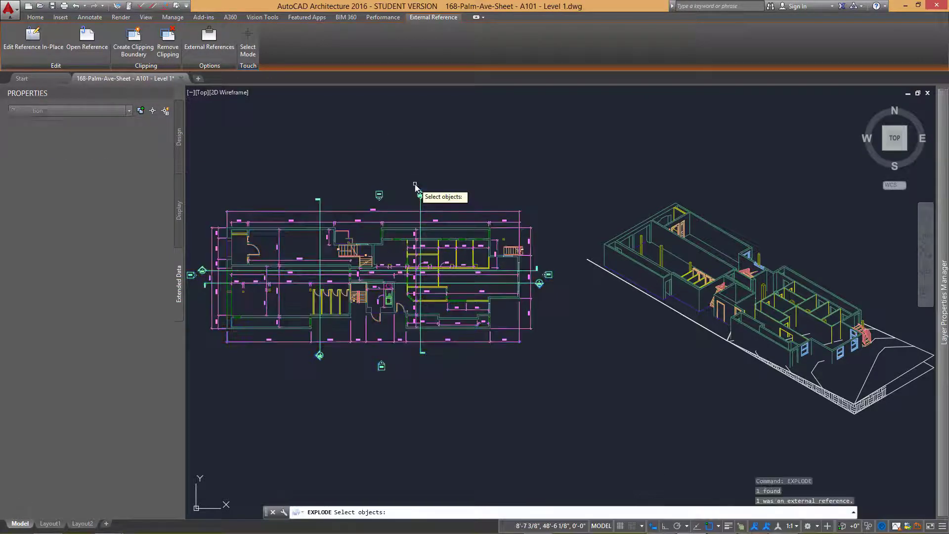
{"action": "key", "text": "Return"}
Bind the floor-plan external reference into the drawing using the Bind option.
{"action": "left_click", "coordinate": [403, 221]}
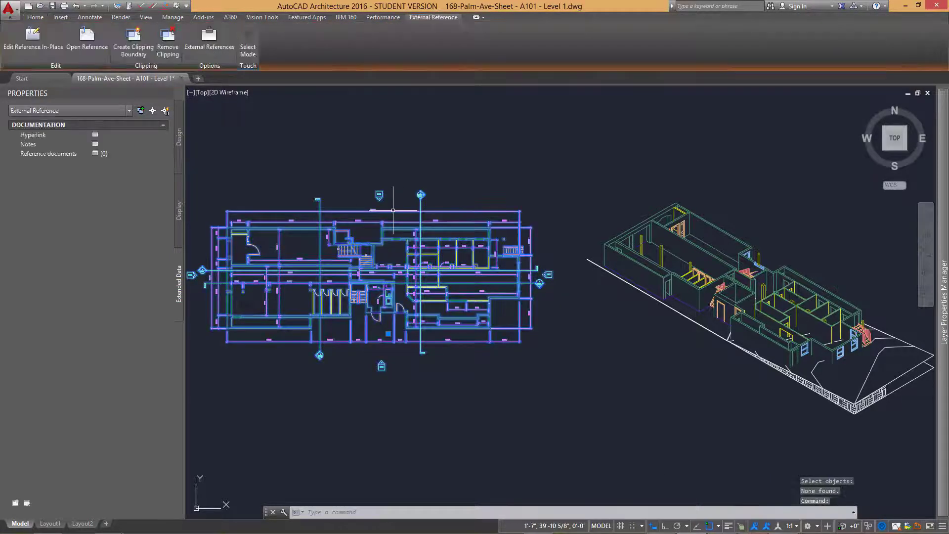
{"action": "right_click", "coordinate": [404, 204]}
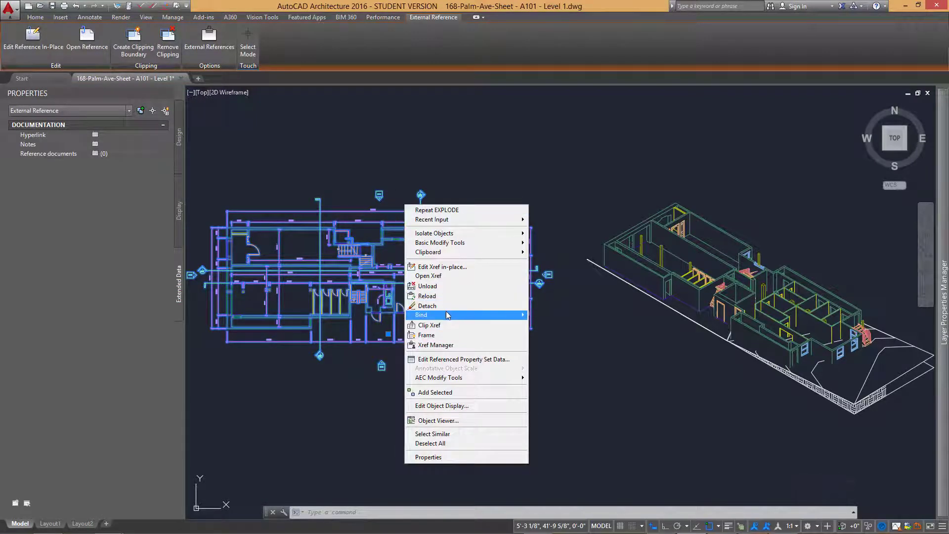
{"action": "mouse_move", "coordinate": [449, 316]}
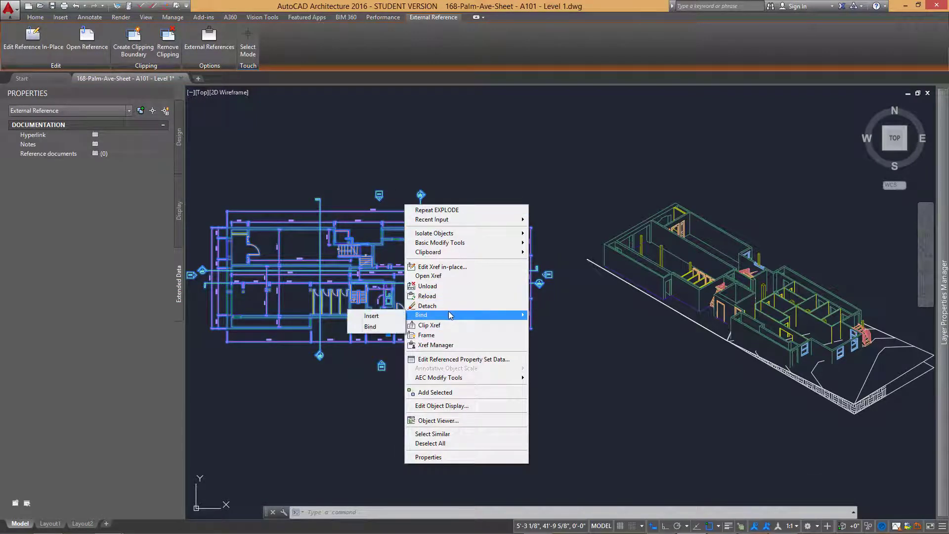
{"action": "left_click", "coordinate": [380, 320]}
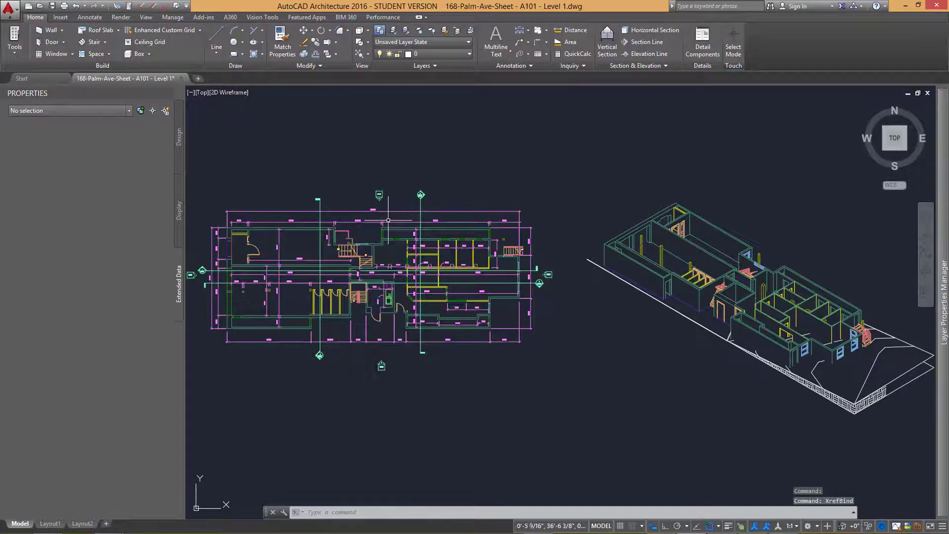
Explode the bound floor-plan block reference into individual objects.
{"action": "left_click", "coordinate": [385, 210]}
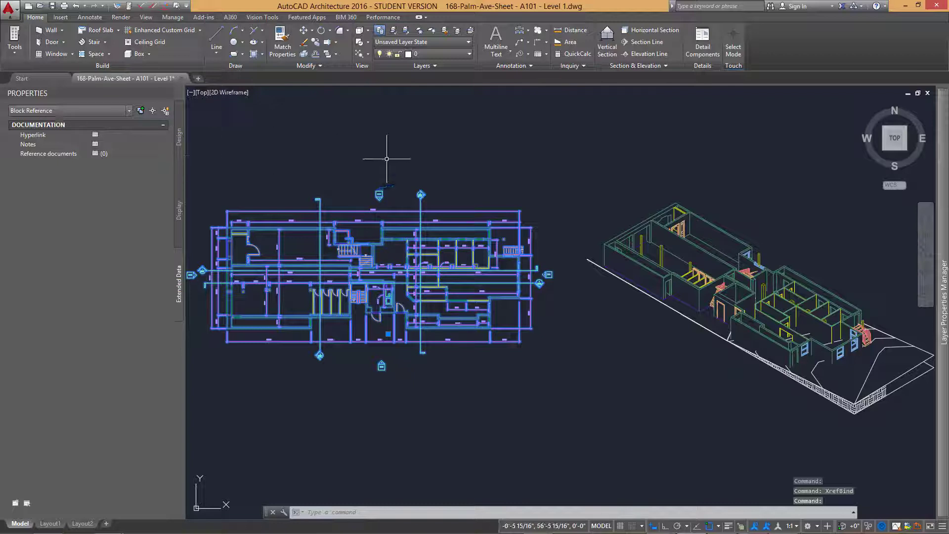
{"action": "type", "text": "EX"}
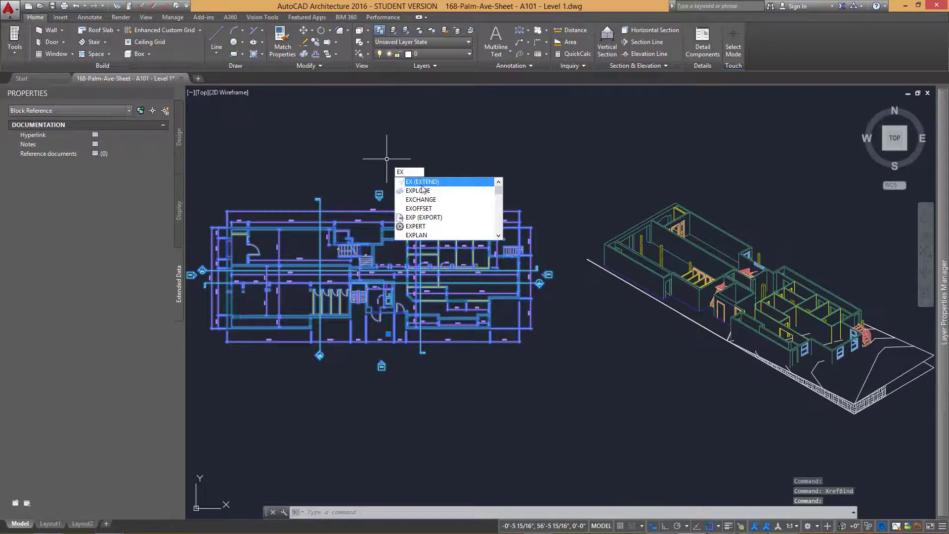
{"action": "left_click", "coordinate": [422, 191]}
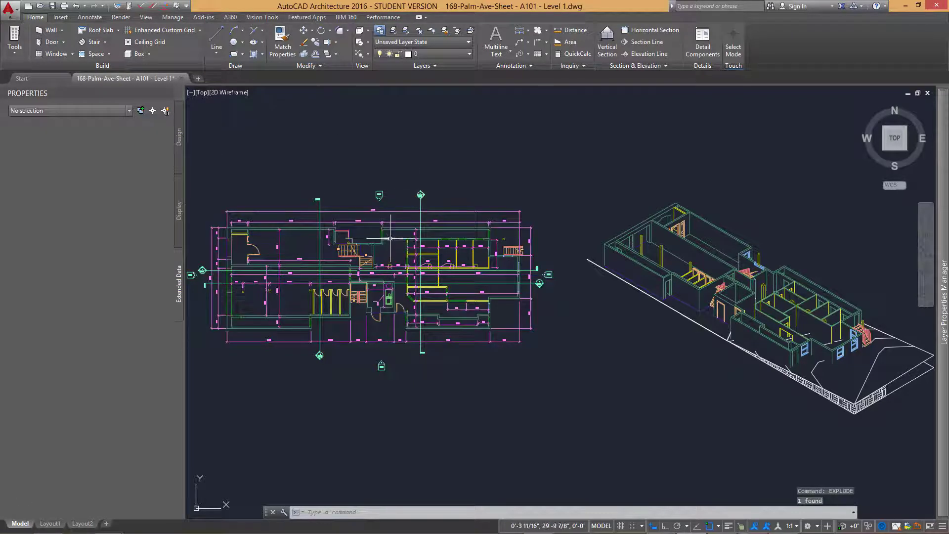
Select the outer line of the floor plan's upper wall and display its design properties.
{"action": "scroll", "coordinate": [390, 238], "scroll_direction": "up", "scroll_amount": 5}
{"action": "left_click", "coordinate": [407, 227]}
{"action": "left_click", "coordinate": [393, 208]}
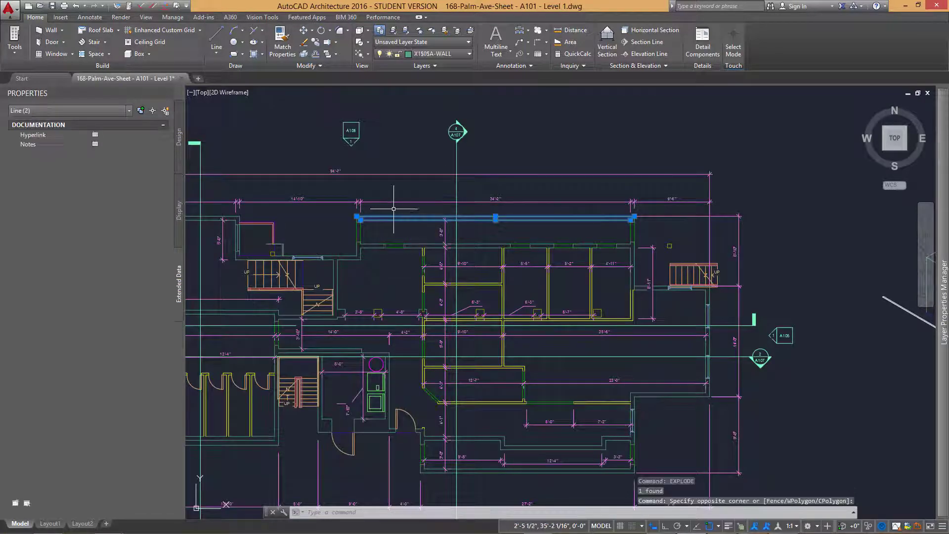
{"action": "key", "text": "Escape"}
{"action": "scroll", "coordinate": [365, 207], "scroll_direction": "up", "scroll_amount": 2}
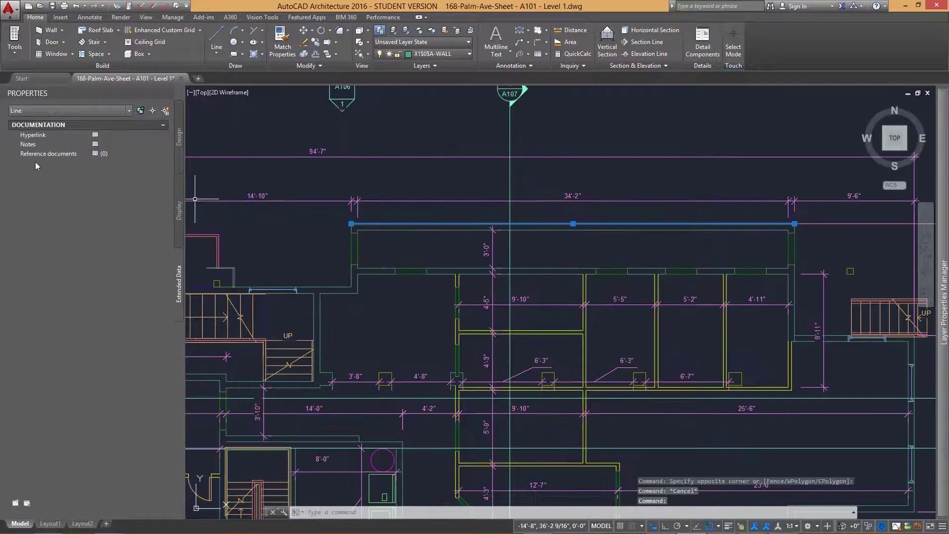
{"action": "left_click", "coordinate": [179, 141]}
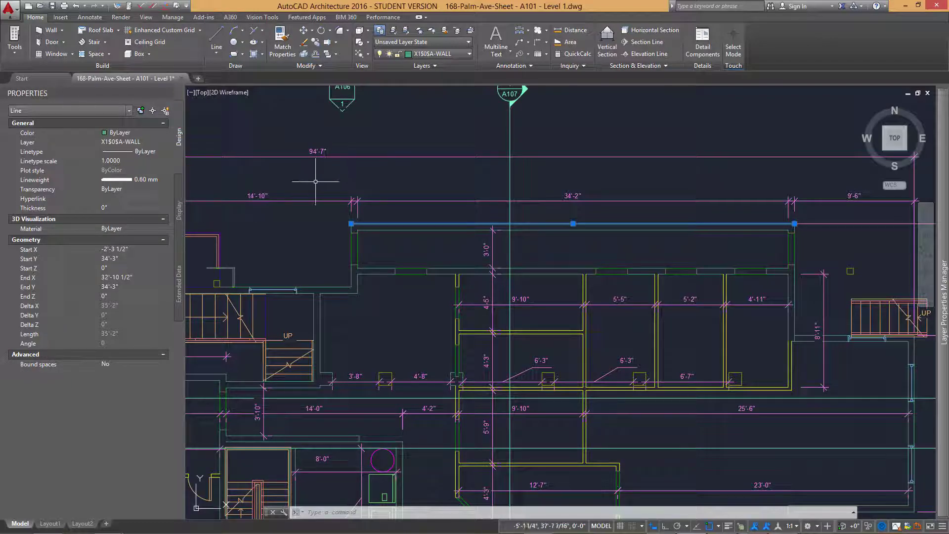
Switch to TurboCAD, select a horizontal line of the floor plan's upper wall and display its selection info.
{"action": "key", "text": "alt+Tab"}
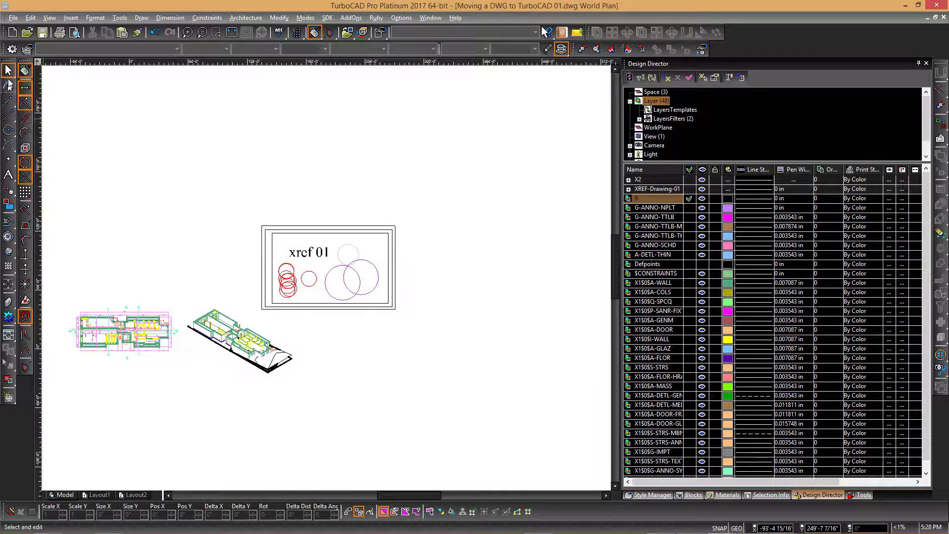
{"action": "left_click", "coordinate": [134, 319]}
{"action": "scroll", "coordinate": [370, 316], "scroll_direction": "up", "scroll_amount": 5}
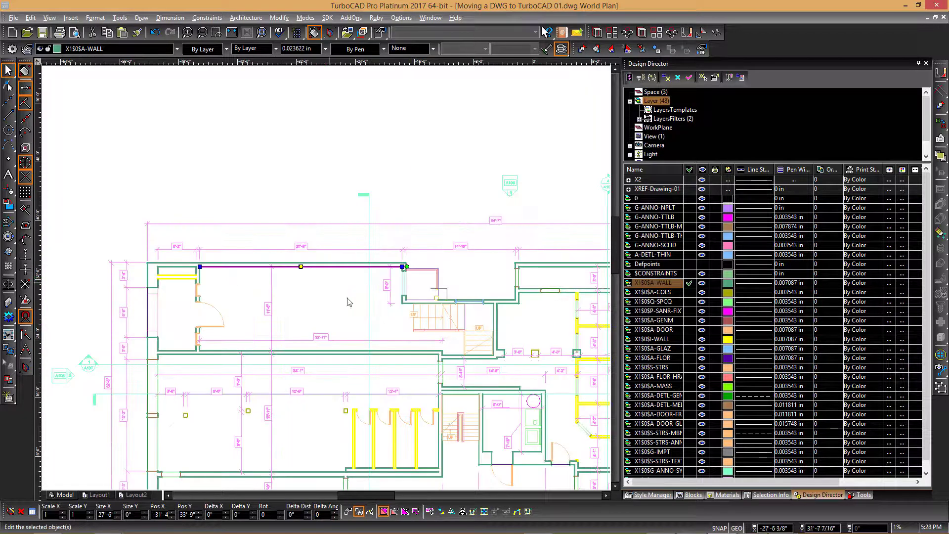
{"action": "left_click", "coordinate": [771, 494]}
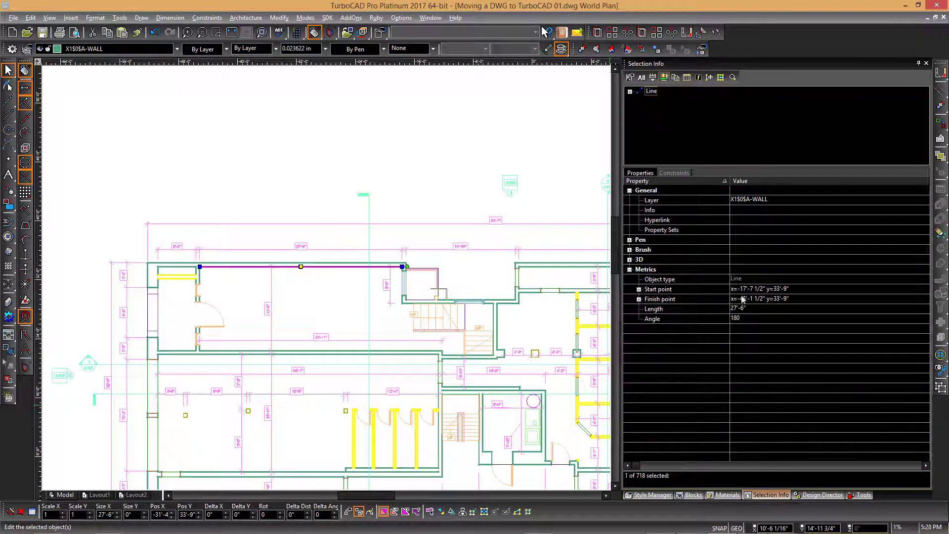
Examine the wall line's 3D, Brush and Pen properties, and collapse the General, Pen and Brush groups.
{"action": "left_click", "coordinate": [629, 260]}
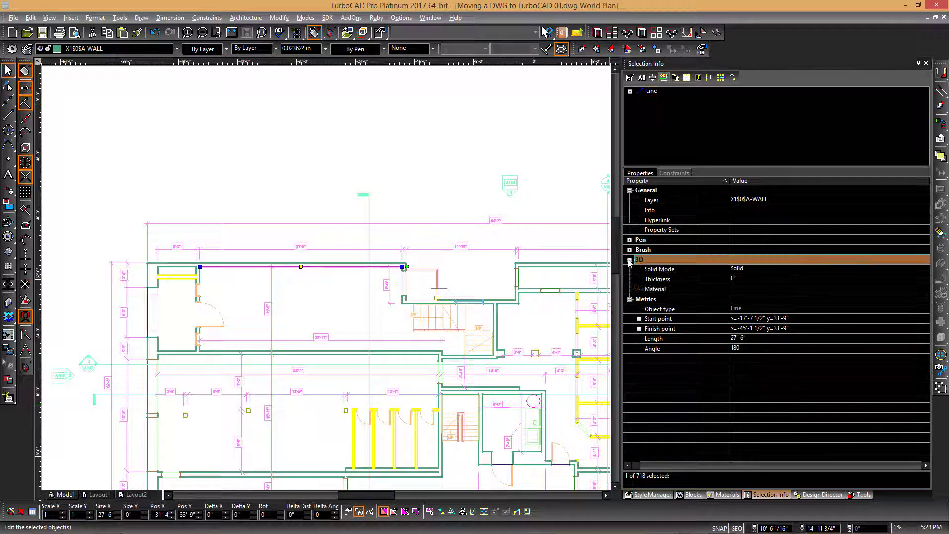
{"action": "left_click", "coordinate": [630, 250]}
{"action": "left_click", "coordinate": [629, 240]}
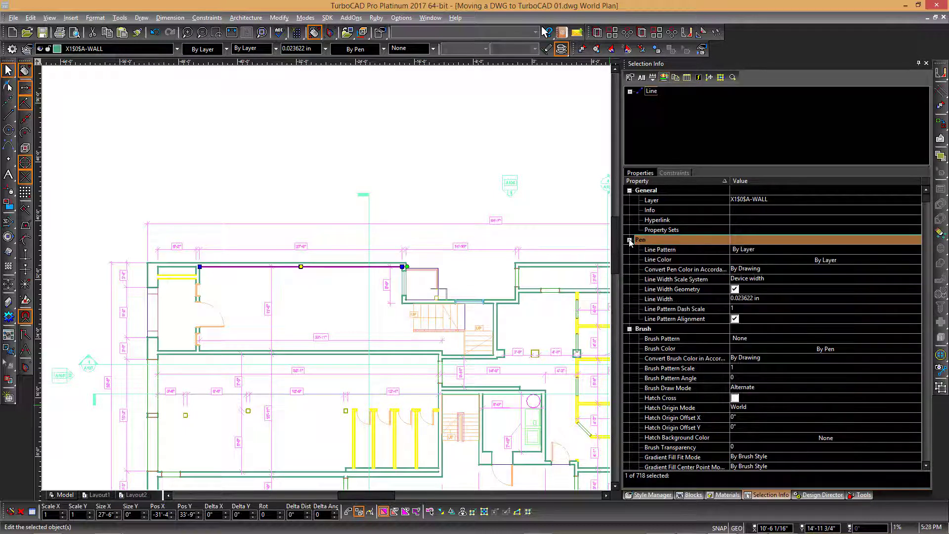
{"action": "left_click", "coordinate": [630, 239]}
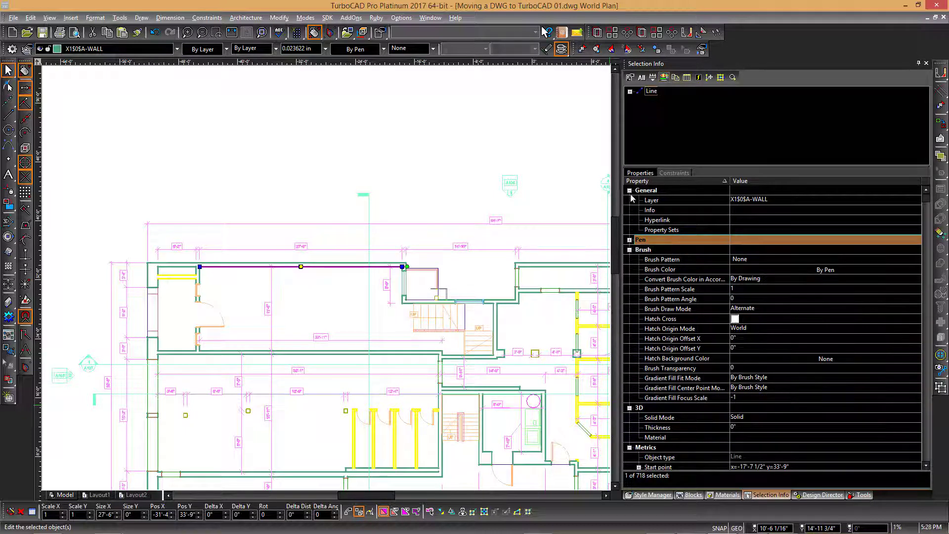
{"action": "left_click", "coordinate": [630, 193]}
{"action": "left_click", "coordinate": [629, 212]}
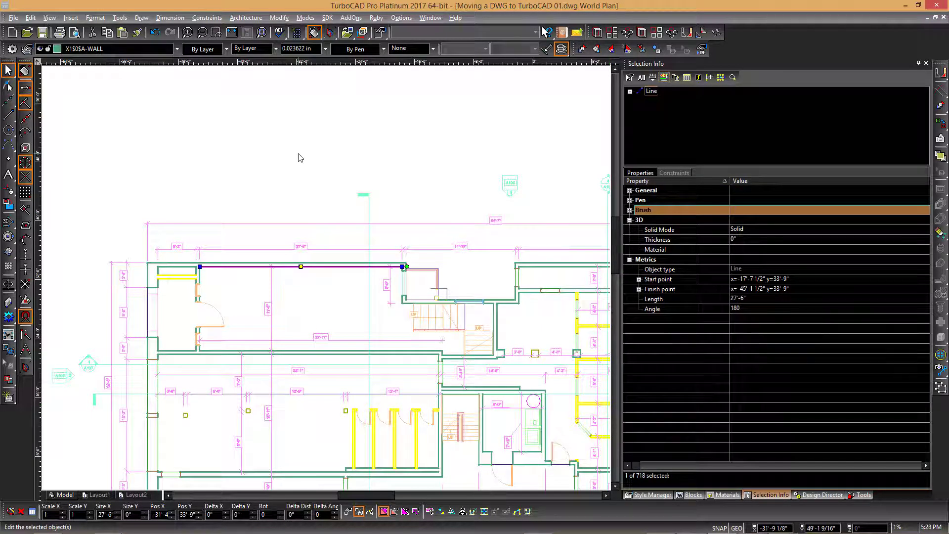
Switch to AutoCAD to check whether the wall line's Start Y and Length can be edited, and return to TurboCAD.
{"action": "key", "text": "alt+Tab"}
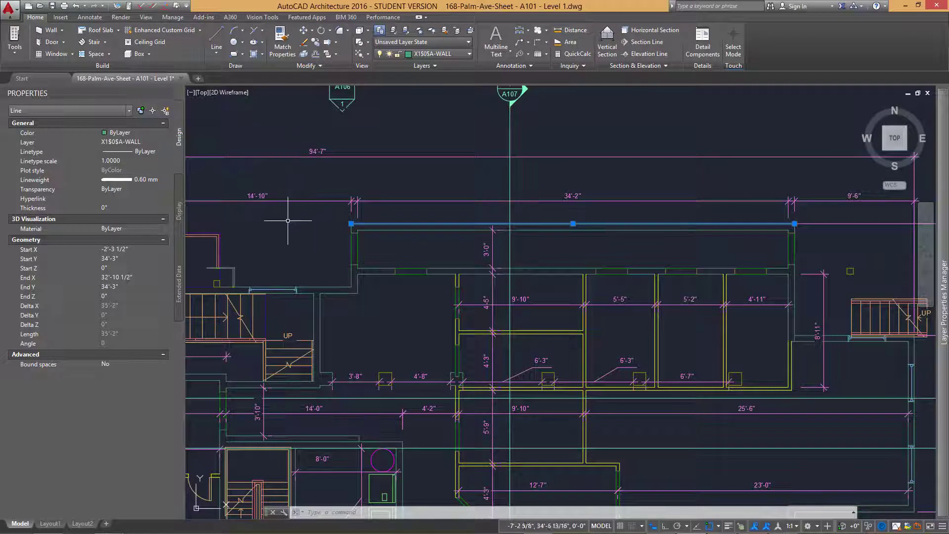
{"action": "left_click", "coordinate": [161, 258]}
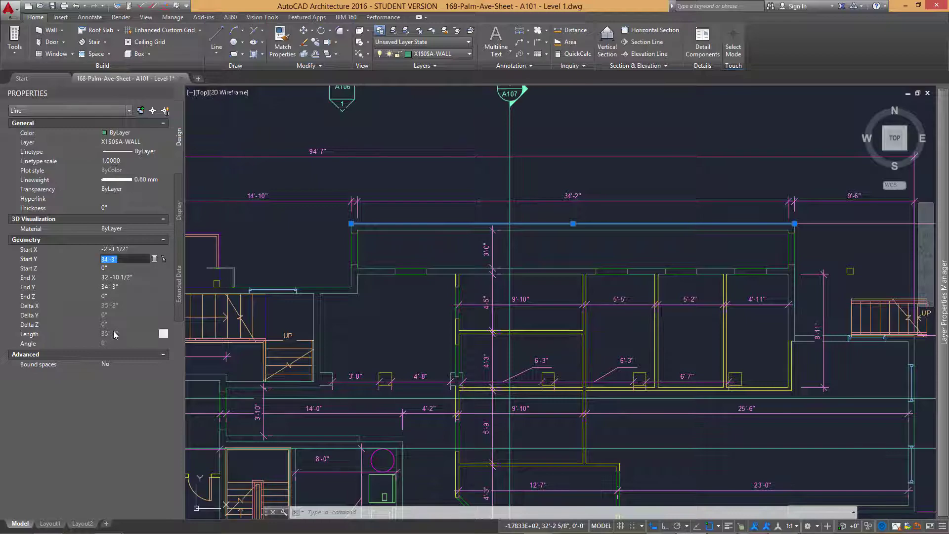
{"action": "key", "text": "alt+Tab"}
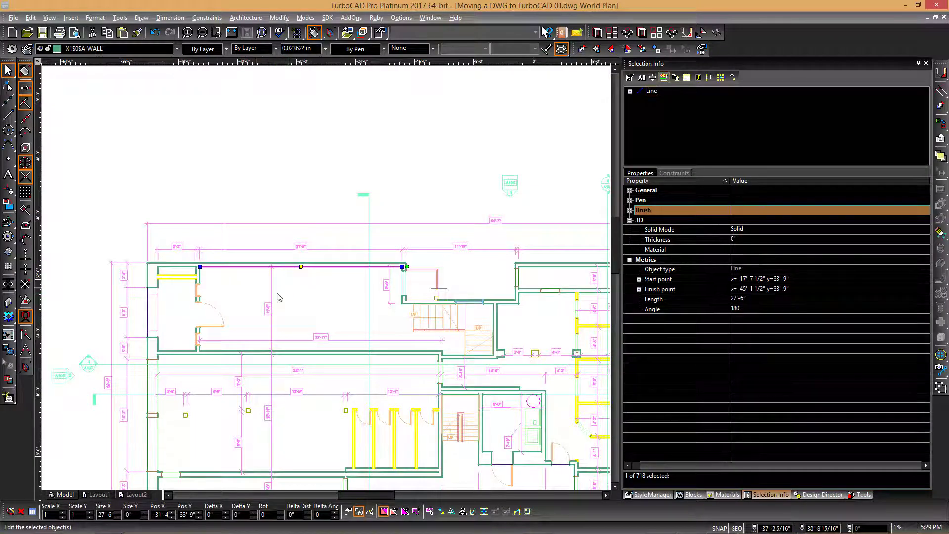
Set the selected wall line's length to 50'-0", deselect the line and undo the length change.
{"action": "left_click", "coordinate": [743, 300]}
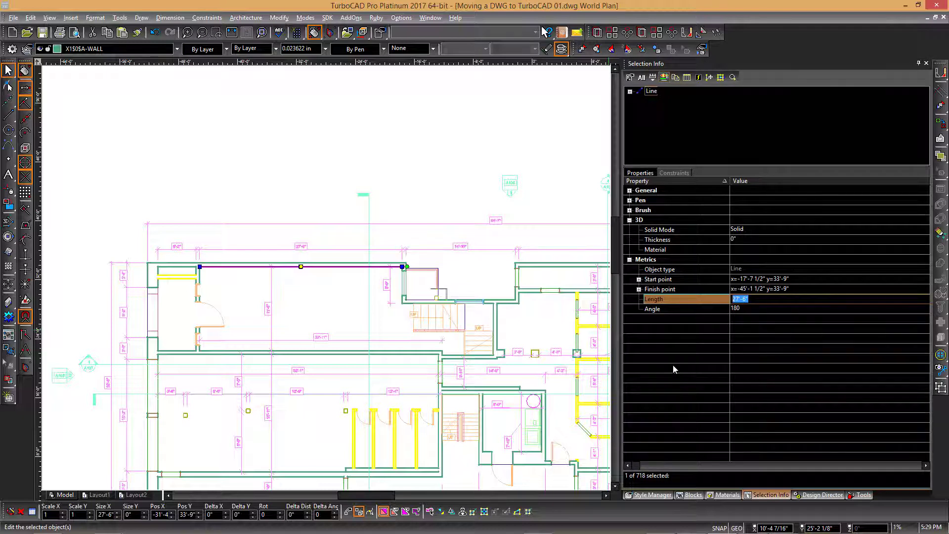
{"action": "key", "text": "Return"}
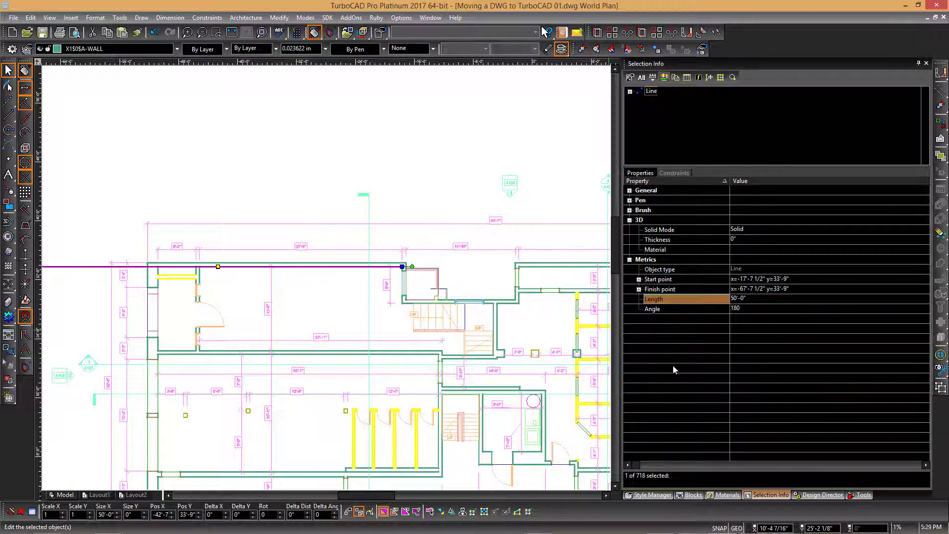
{"action": "key", "text": "Escape"}
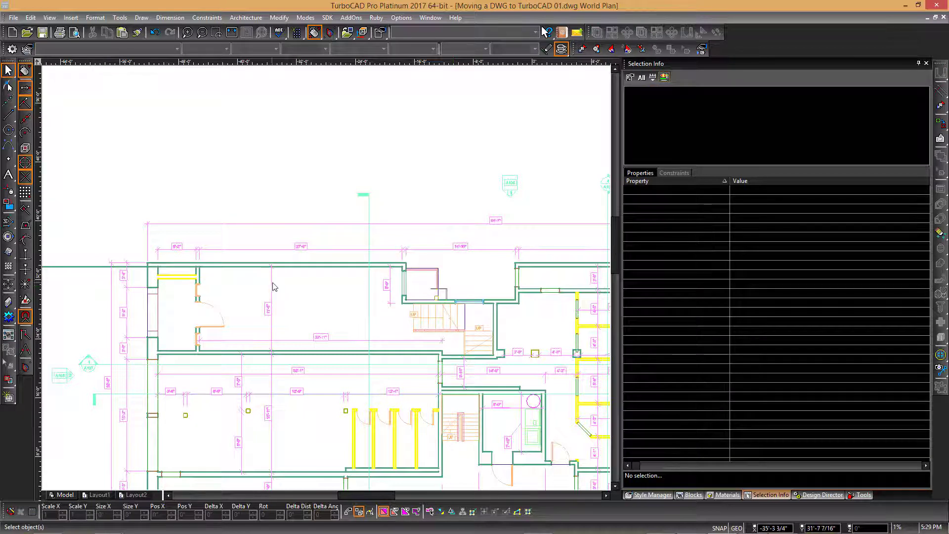
{"action": "key", "text": "ctrl+z"}
Set the selected wall line's angle to 45, undo the change and deselect the line.
{"action": "left_click", "coordinate": [739, 329]}
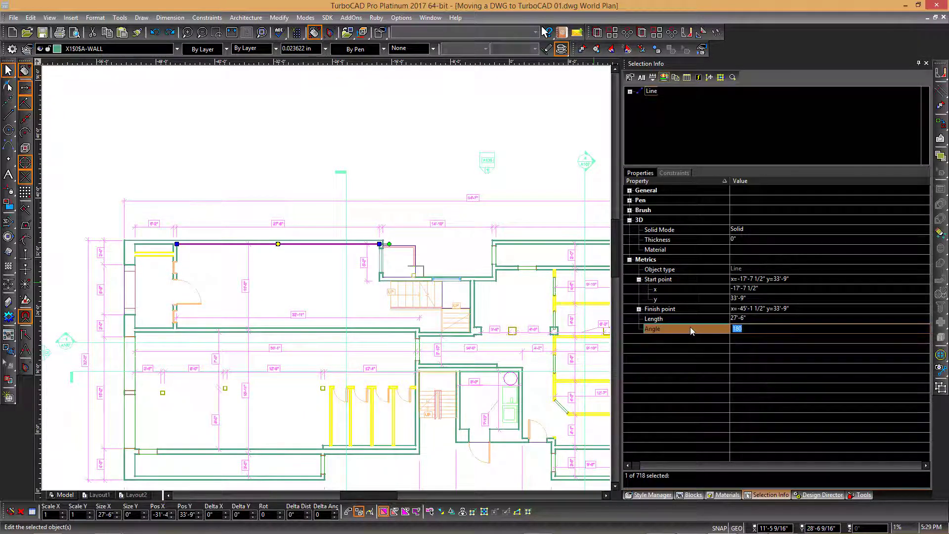
{"action": "key", "text": "Return"}
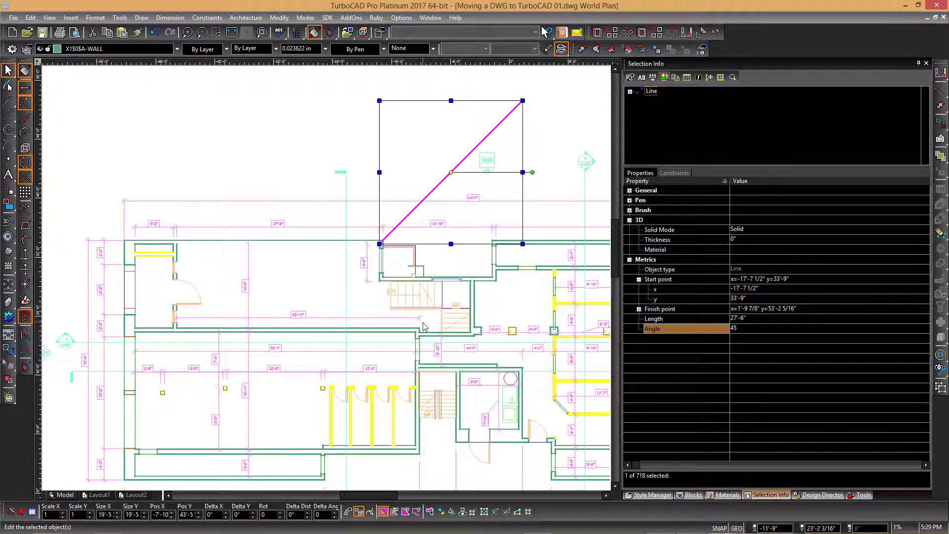
{"action": "key", "text": "ctrl+z"}
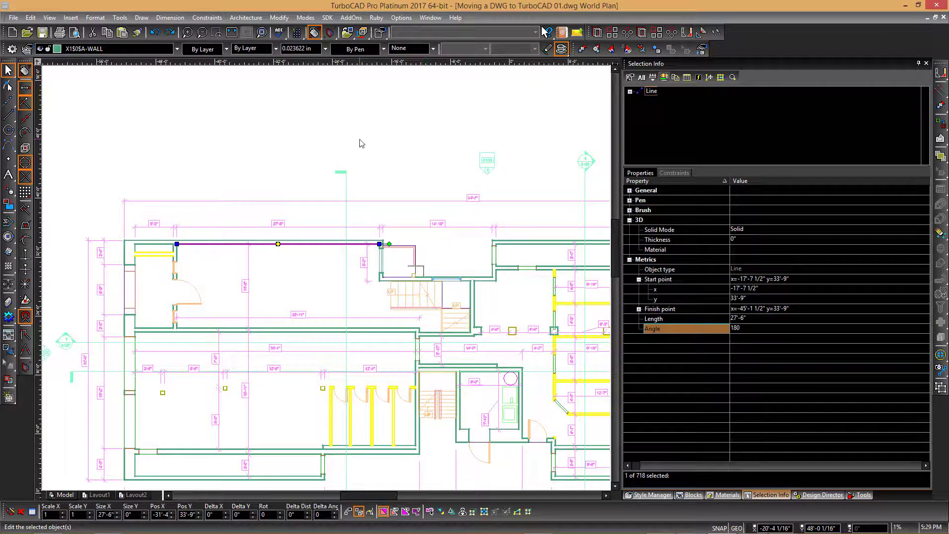
{"action": "key", "text": "Escape"}
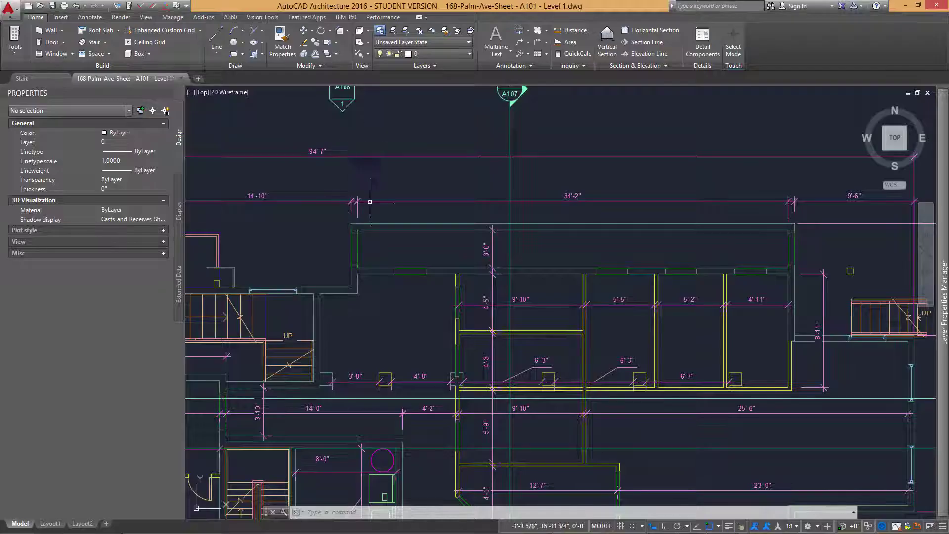
In AutoCAD, select the outer upper wall line to check whether its Angle is editable and examine its general properties.
{"action": "left_click", "coordinate": [402, 223]}
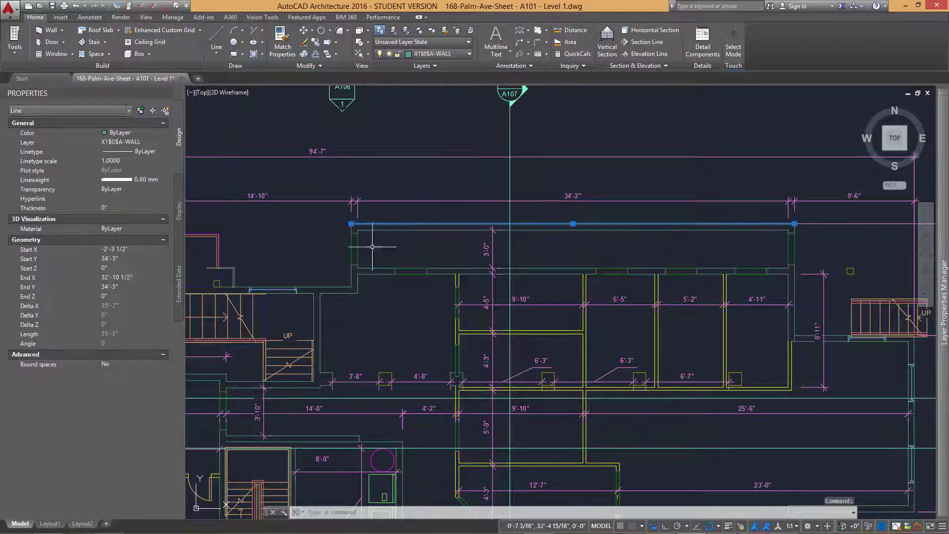
{"action": "left_click", "coordinate": [108, 344]}
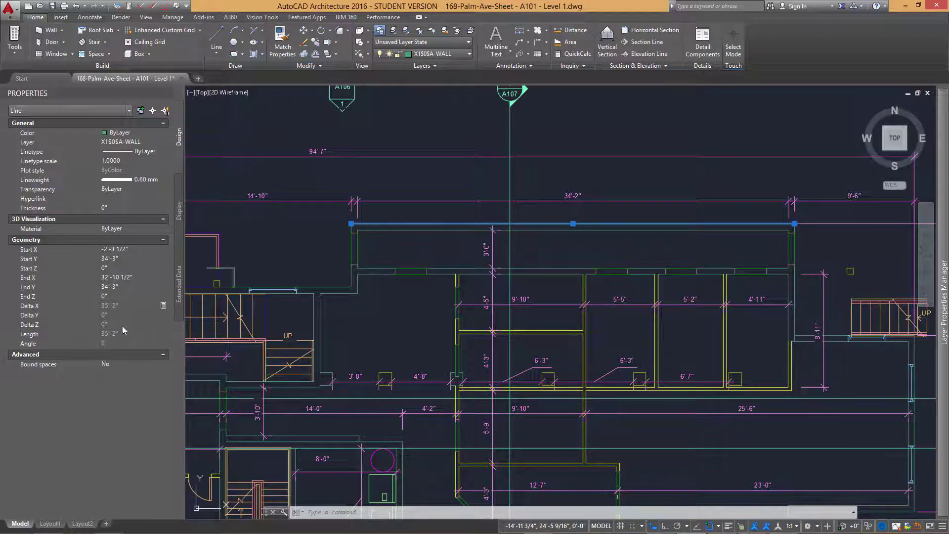
{"action": "key", "text": "Escape"}
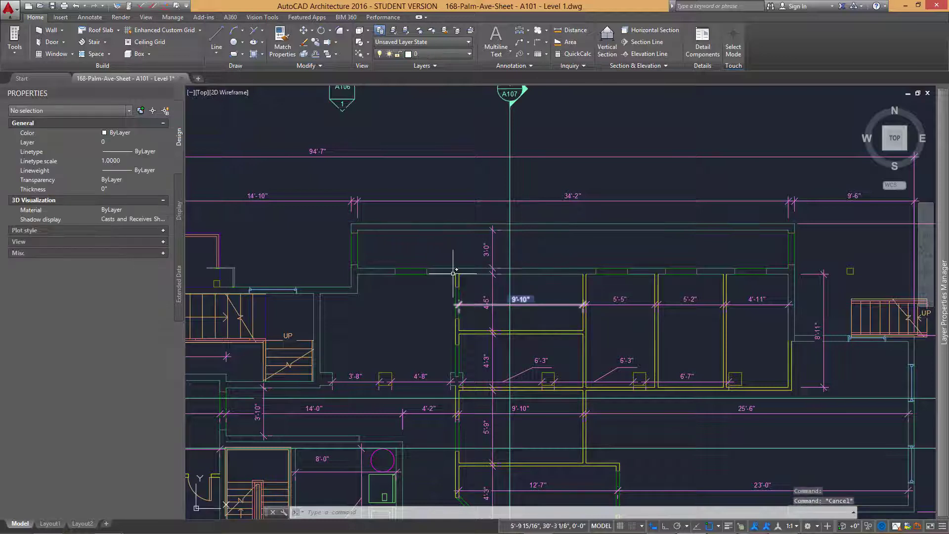
{"action": "left_click", "coordinate": [405, 224]}
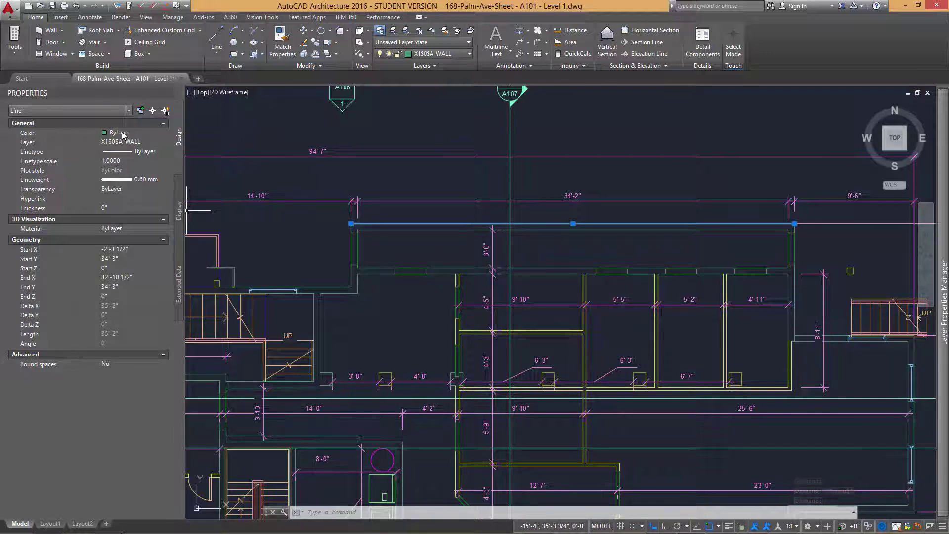
{"action": "key", "text": "Escape"}
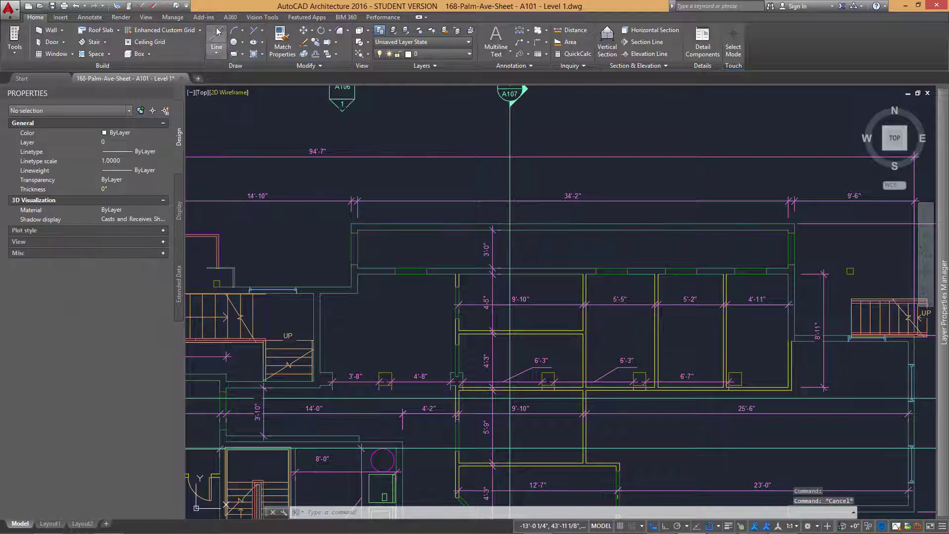
Draw a nearly horizontal line on layer 0 above the overall dimension of the floor plan.
{"action": "left_click", "coordinate": [217, 33]}
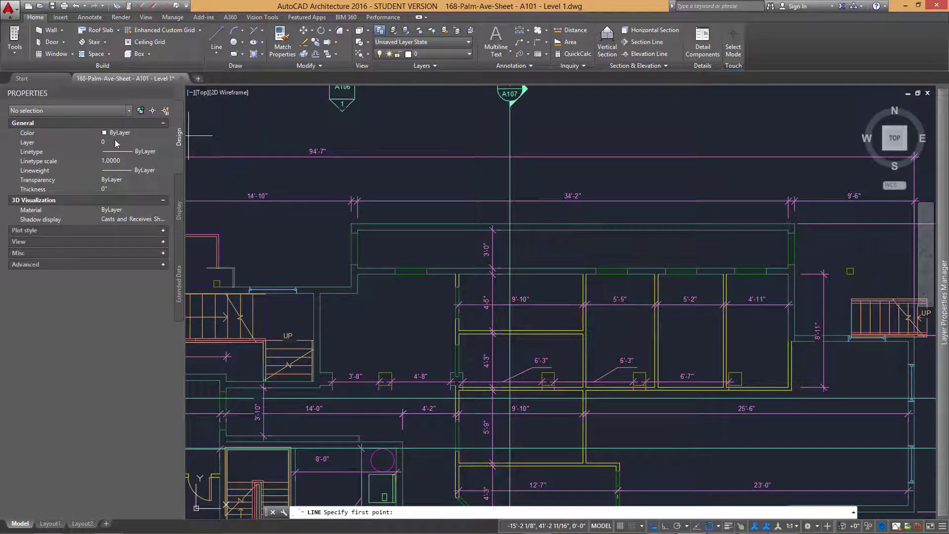
{"action": "left_click", "coordinate": [474, 119]}
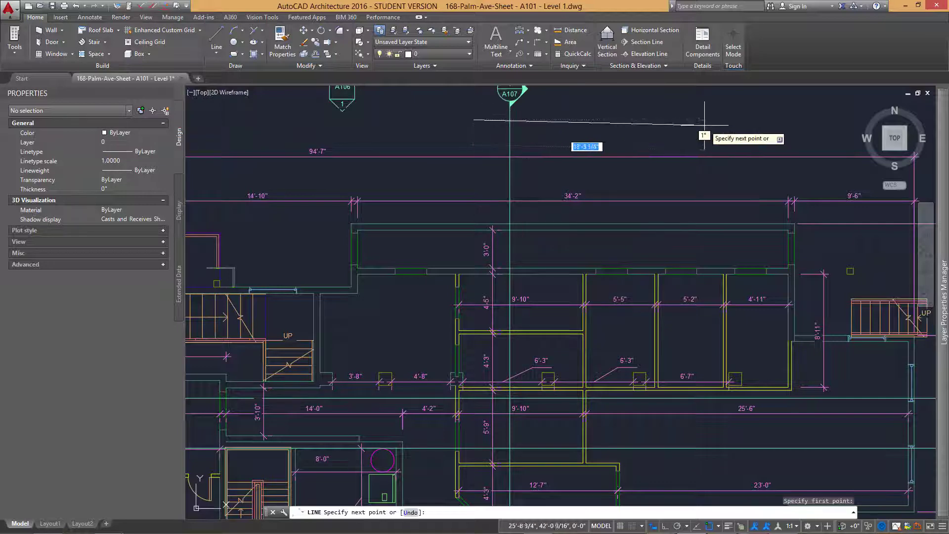
{"action": "key", "text": "Escape"}
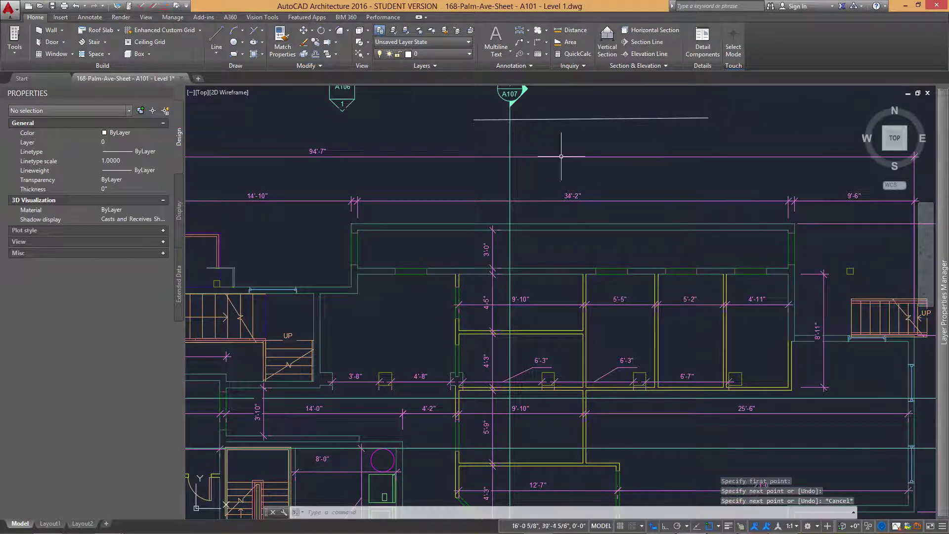
Make X1$0$S-STRS the current layer and draw a second line just below the first one.
{"action": "left_click", "coordinate": [113, 143]}
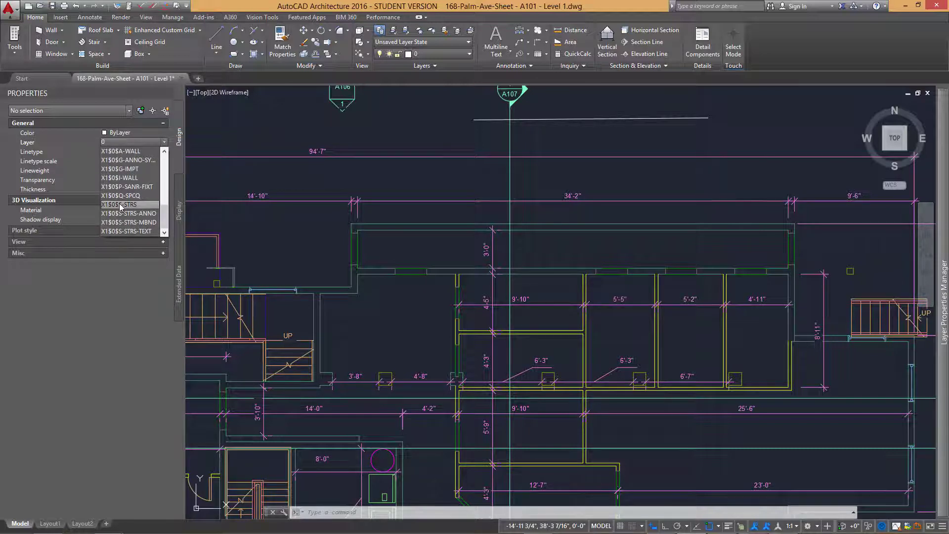
{"action": "left_click", "coordinate": [120, 207]}
{"action": "type", "text": "l"}
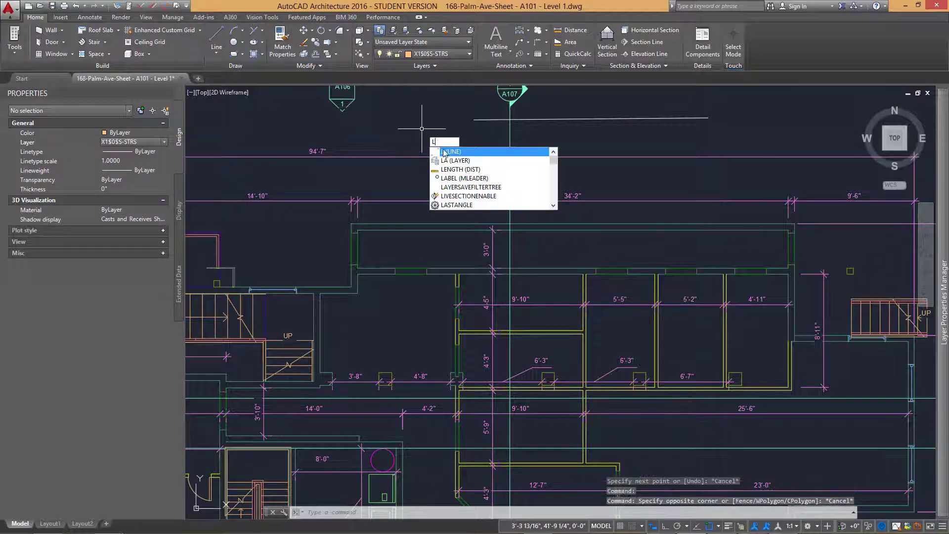
{"action": "key", "text": "Return"}
{"action": "left_click", "coordinate": [469, 133]}
{"action": "left_click", "coordinate": [727, 133]}
{"action": "key", "text": "Escape"}
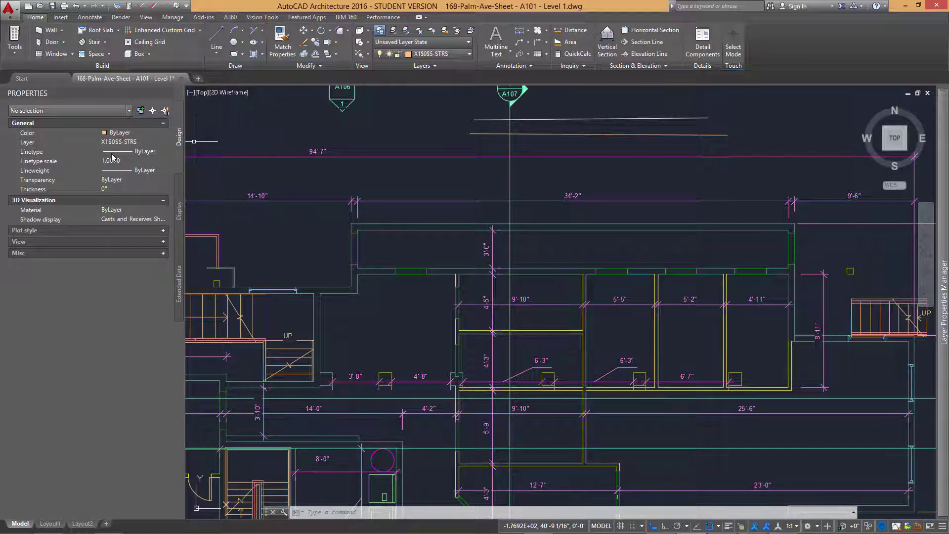
Switch to TurboCAD and select the upper wall line to examine its layer, pen and brush settings, then deselect it.
{"action": "key", "text": "alt+Tab"}
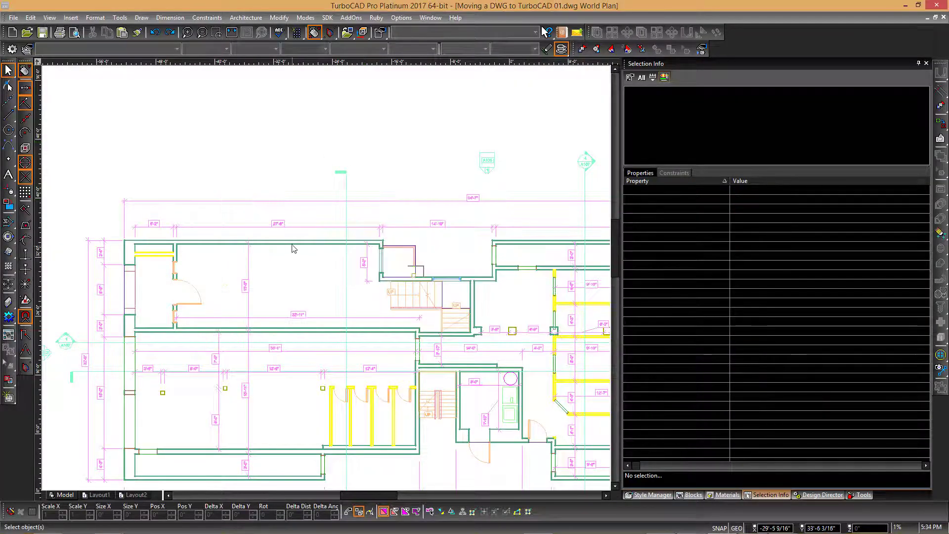
{"action": "left_click", "coordinate": [292, 245]}
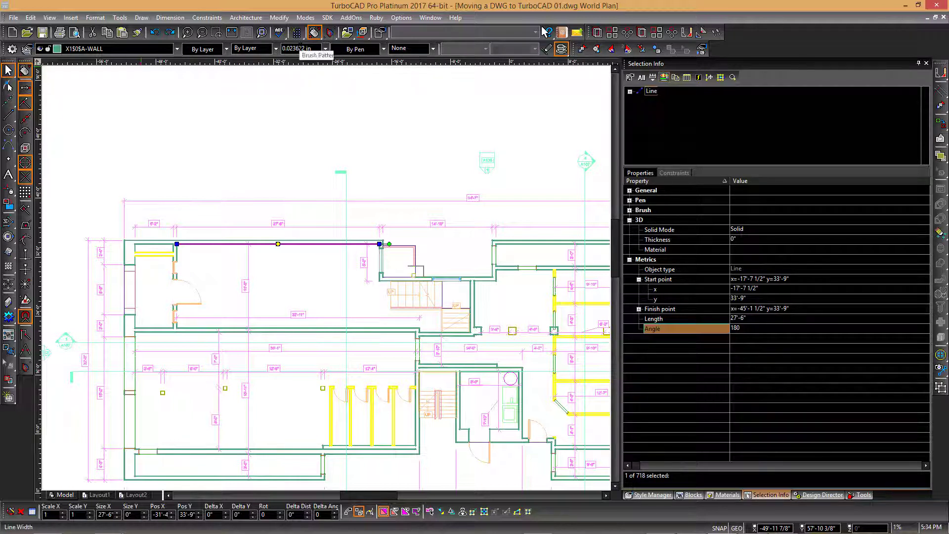
{"action": "key", "text": "Escape"}
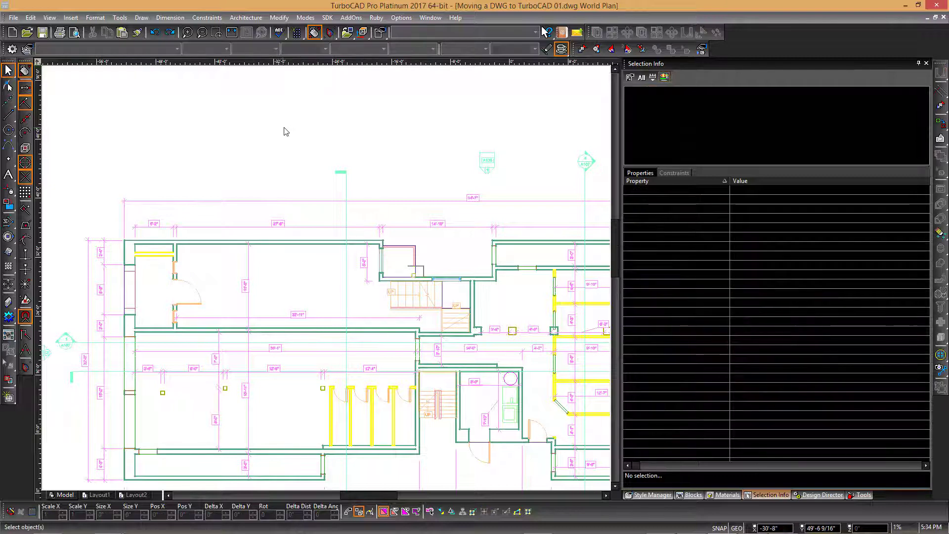
Draw a slightly sloping black line on layer 0 in the empty area above the floor plan.
{"action": "left_click", "coordinate": [9, 114]}
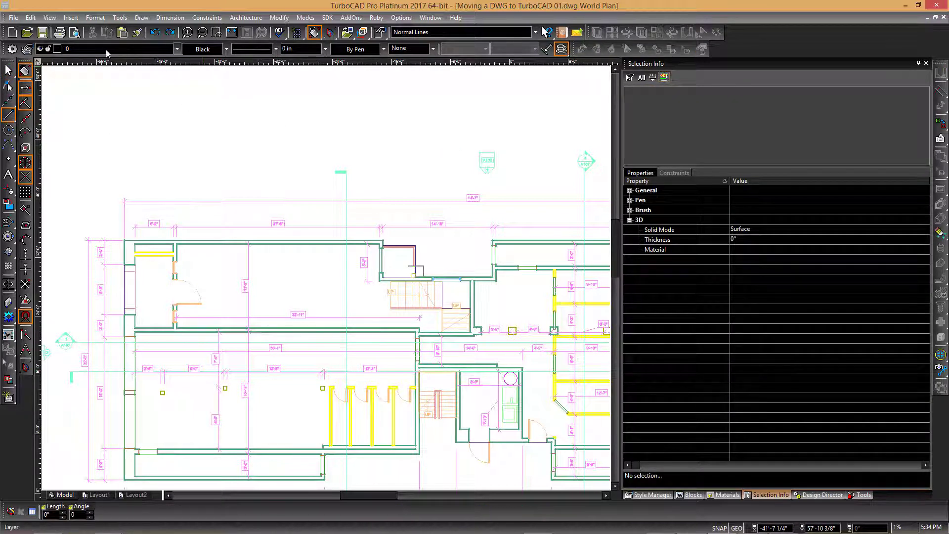
{"action": "left_click", "coordinate": [191, 99]}
{"action": "left_click", "coordinate": [372, 106]}
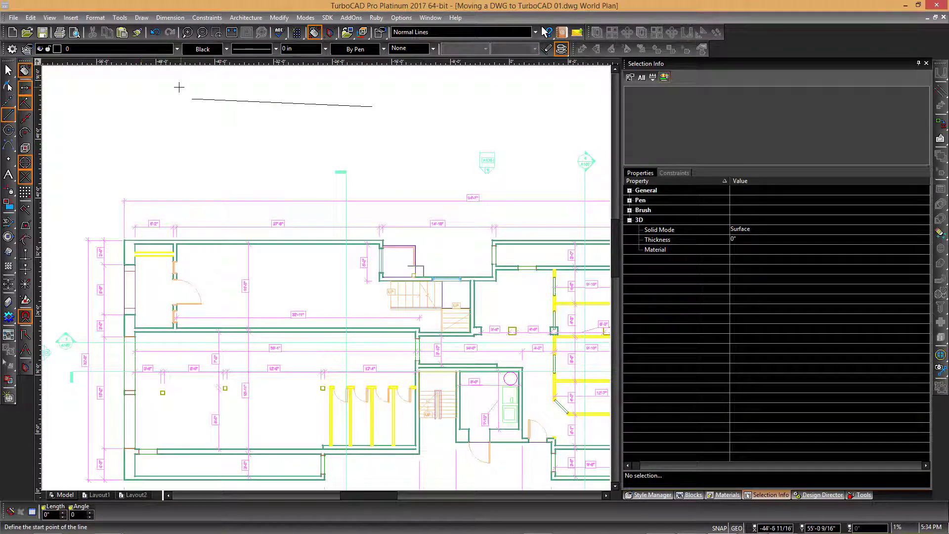
Set the Line tool's pen color, line pattern, line width and brush color to By Layer.
{"action": "left_click", "coordinate": [228, 50]}
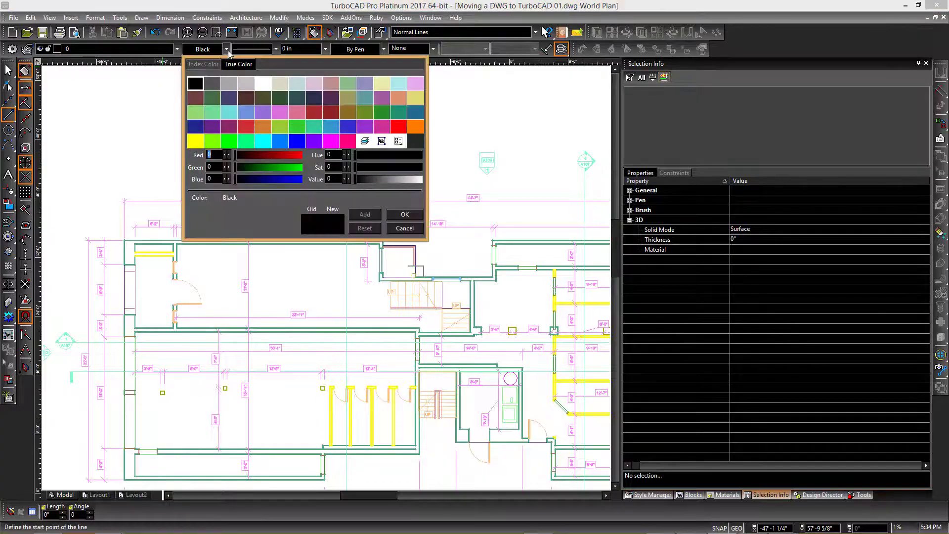
{"action": "left_click", "coordinate": [365, 142]}
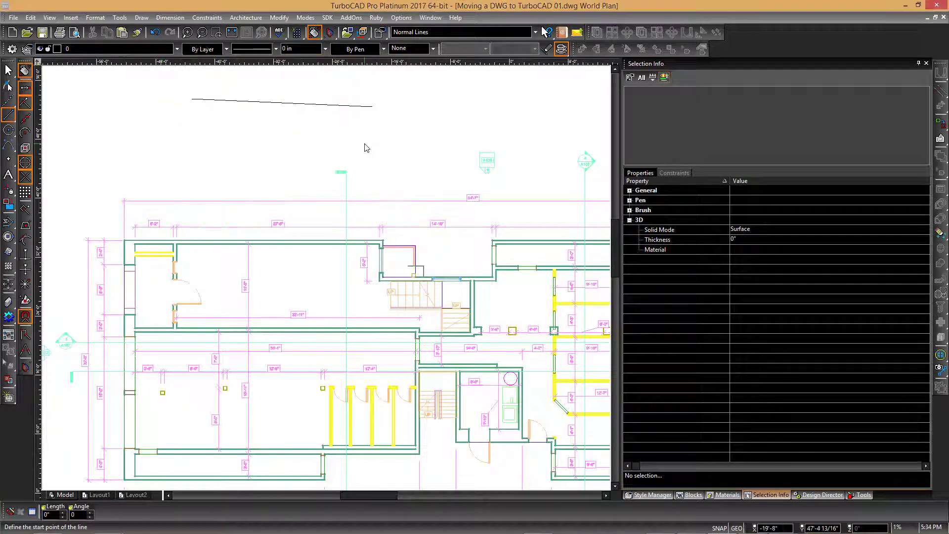
{"action": "left_click", "coordinate": [276, 49]}
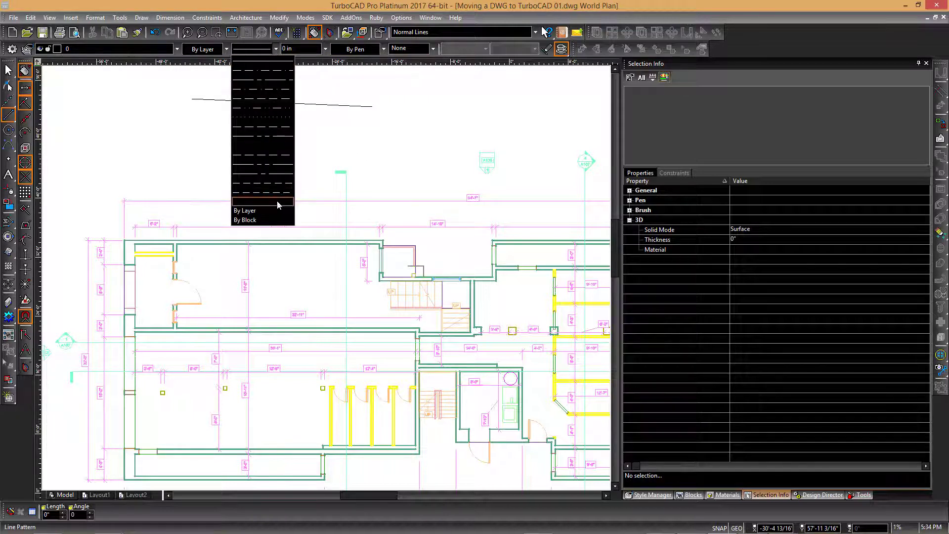
{"action": "left_click", "coordinate": [265, 211]}
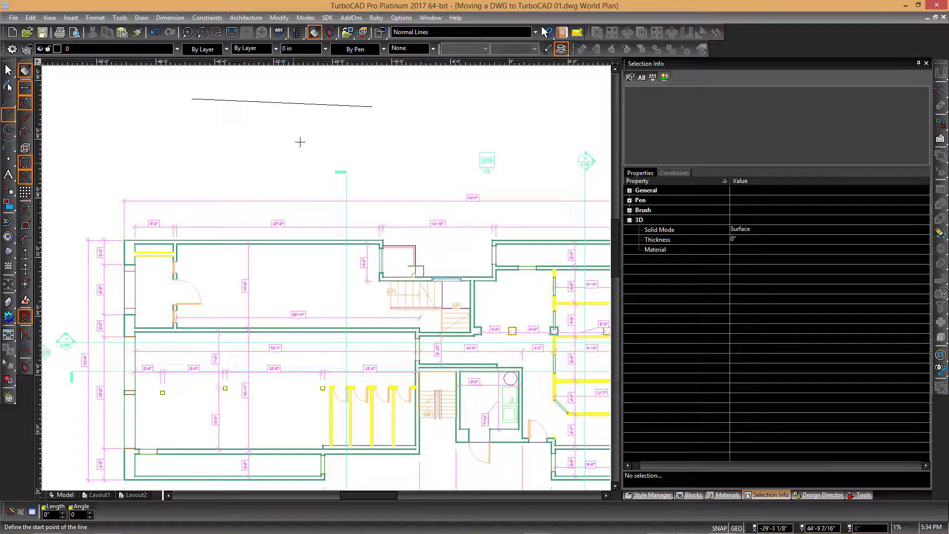
{"action": "left_click", "coordinate": [325, 49]}
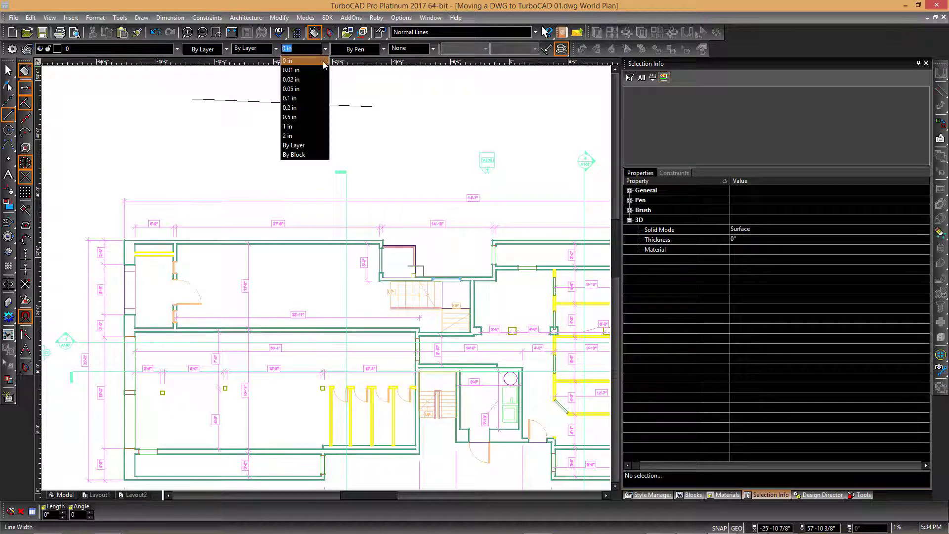
{"action": "left_click", "coordinate": [293, 145]}
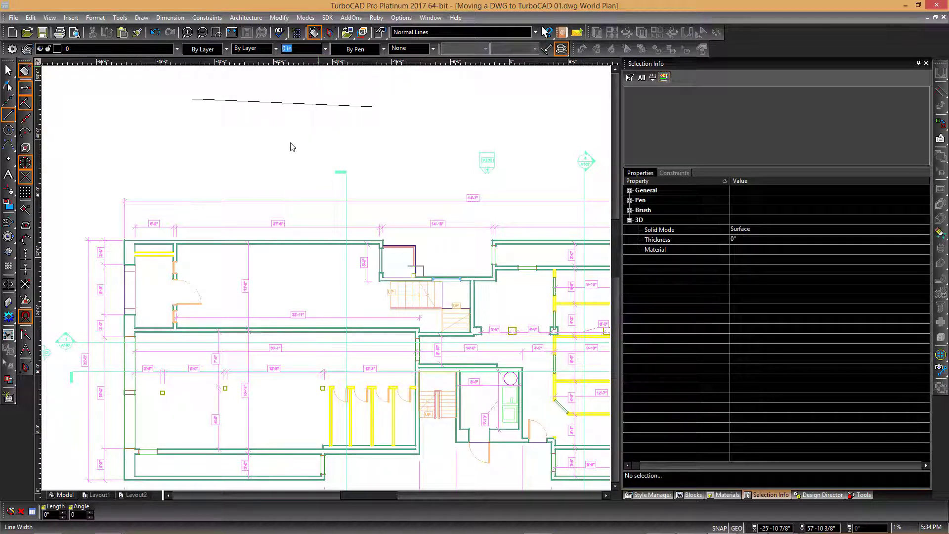
{"action": "left_click", "coordinate": [384, 52]}
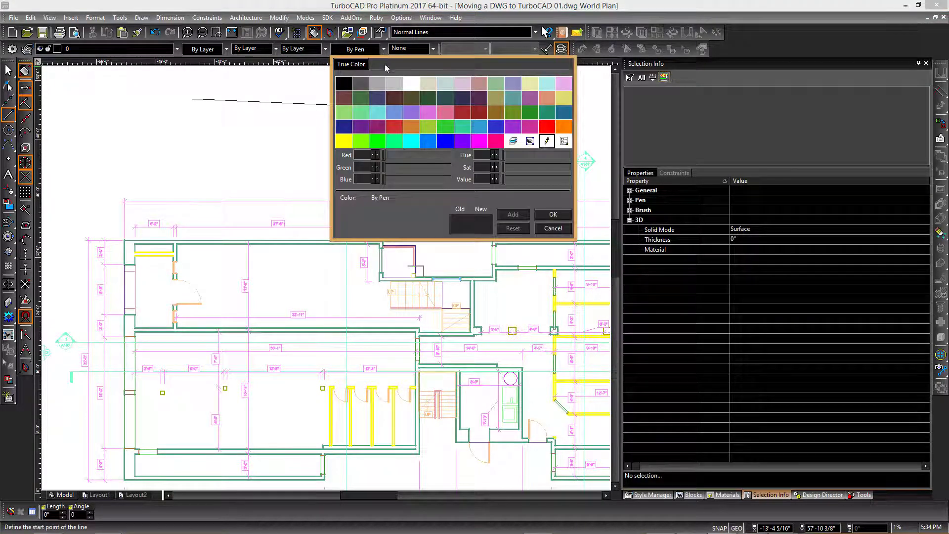
{"action": "left_click", "coordinate": [512, 141]}
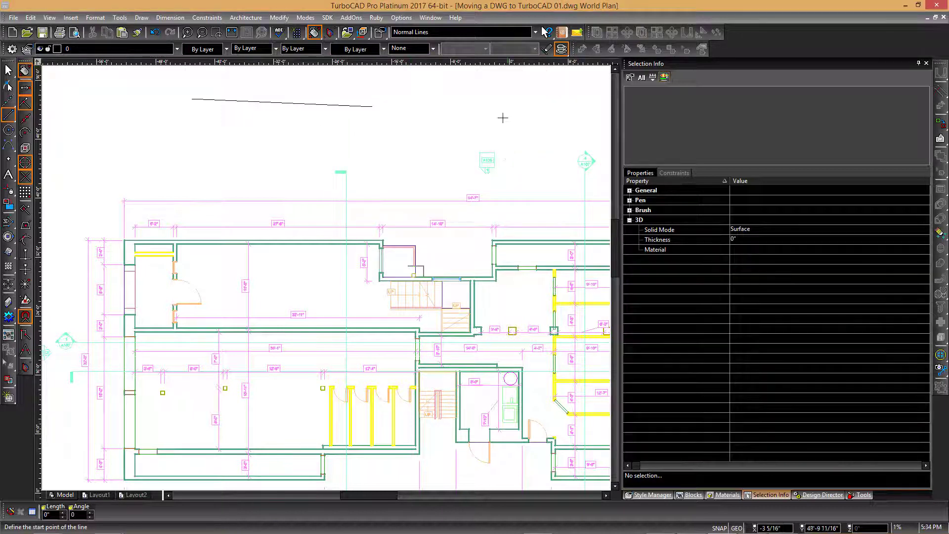
Keep the brush pattern at None and draw a second line on layer 0 below the first.
{"action": "left_click", "coordinate": [433, 48]}
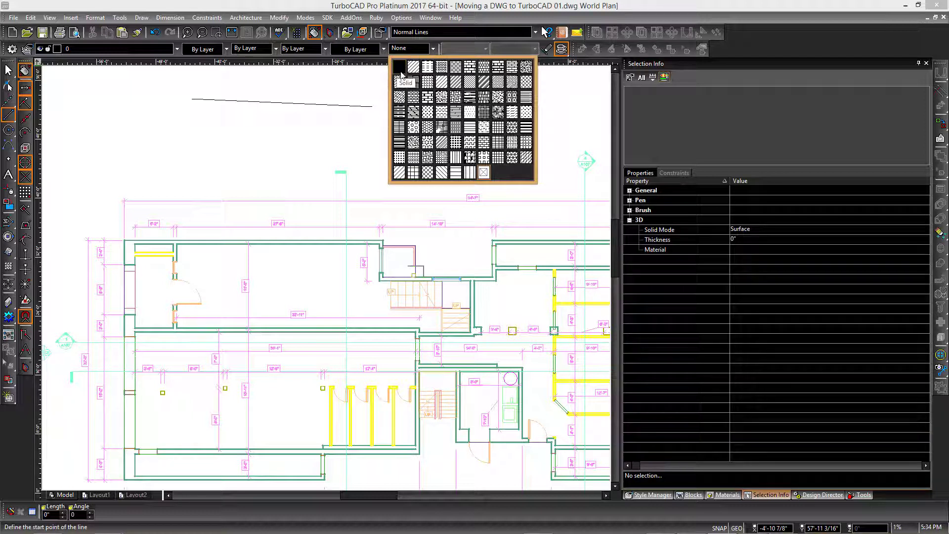
{"action": "left_click", "coordinate": [484, 175]}
{"action": "left_click", "coordinate": [178, 125]}
{"action": "left_click", "coordinate": [406, 129]}
Set the layer to X1$0$A-DOOR and draw a third line below the other two.
{"action": "left_click", "coordinate": [177, 48]}
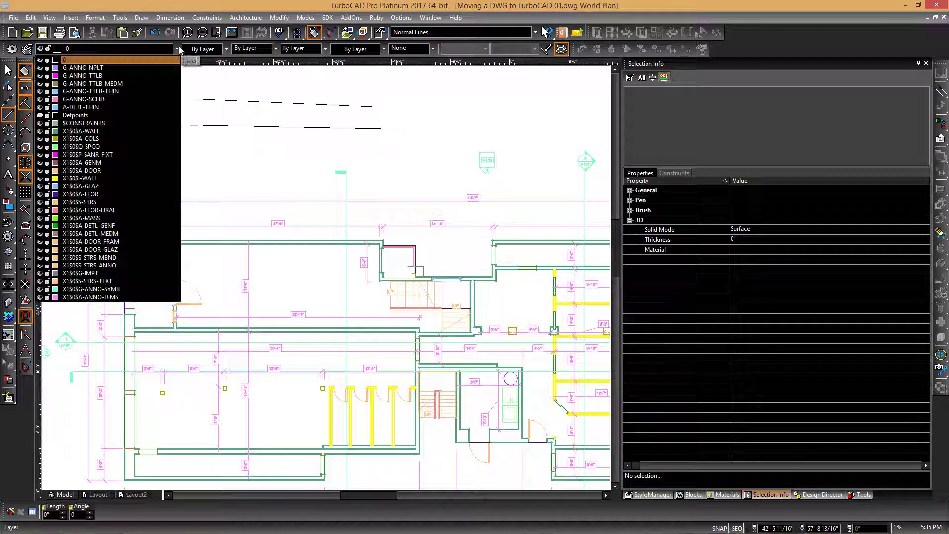
{"action": "left_click", "coordinate": [81, 170]}
{"action": "left_click", "coordinate": [174, 140]}
{"action": "left_click", "coordinate": [443, 144]}
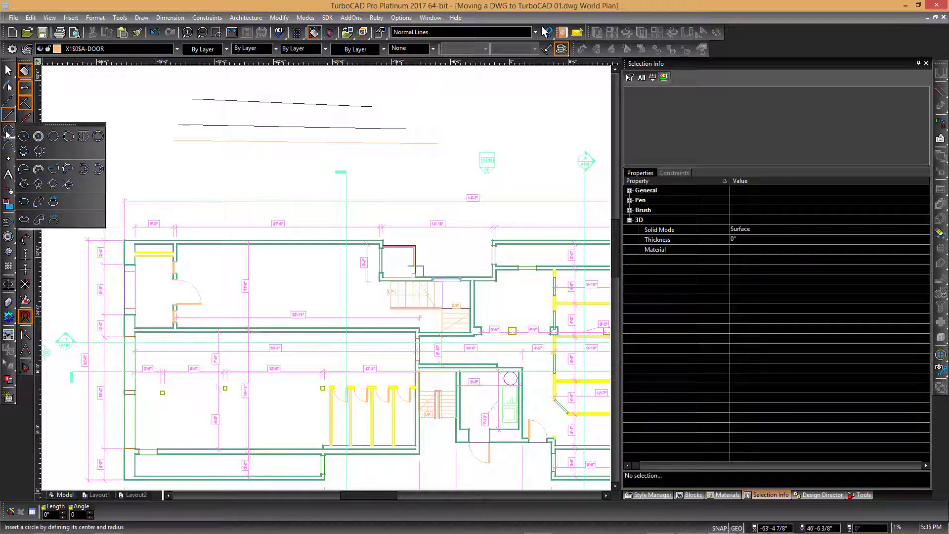
Draw a circle by center and radius beside the three lines, using the default arc settings on layer 0.
{"action": "left_click", "coordinate": [24, 135]}
{"action": "left_click", "coordinate": [119, 120]}
{"action": "left_click", "coordinate": [119, 99]}
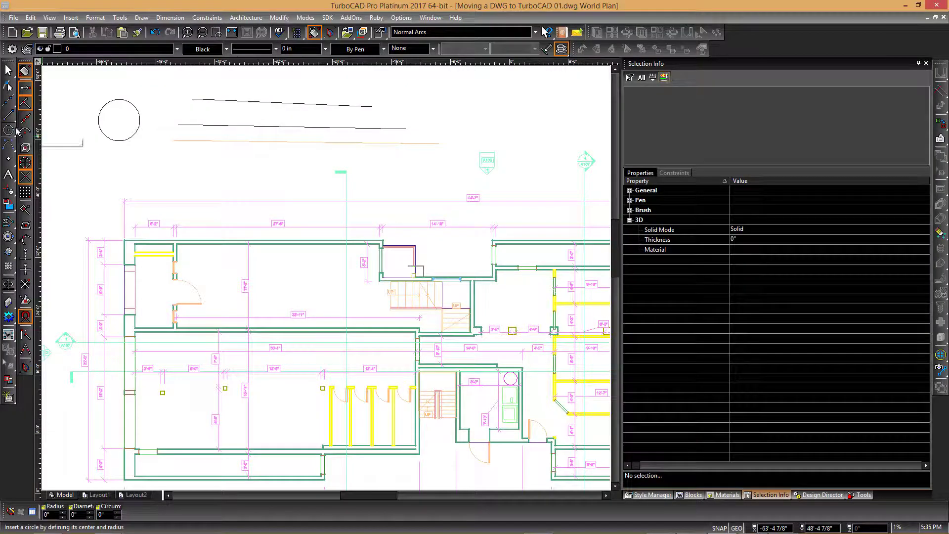
Open the Circle tool's default properties, review the Pen, Brush and Material pages, and return to the Pen page.
{"action": "left_click", "coordinate": [9, 130]}
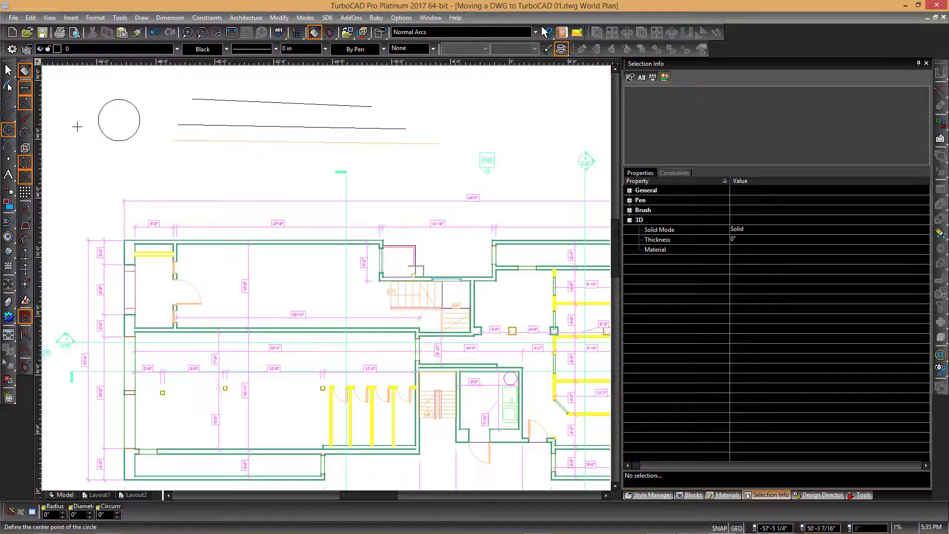
{"action": "double_click", "coordinate": [7, 130]}
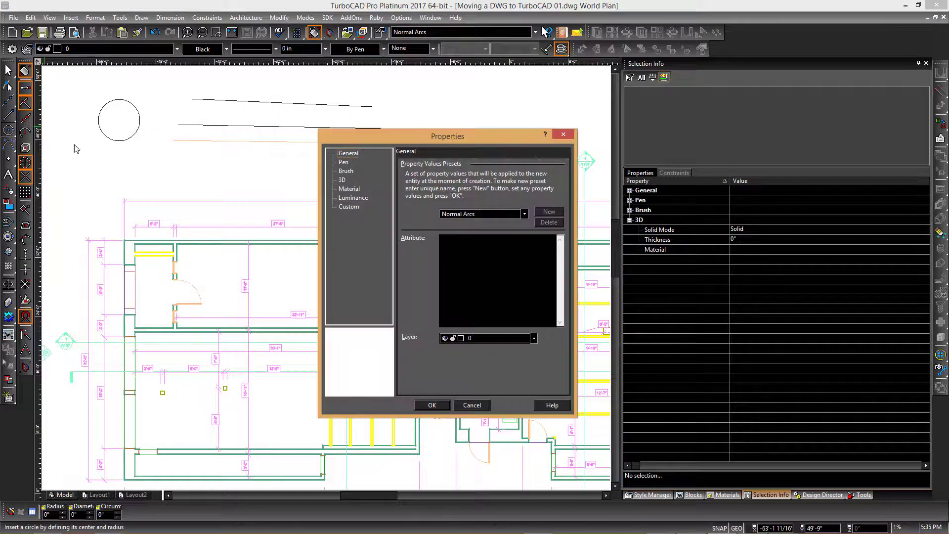
{"action": "left_click", "coordinate": [345, 163]}
{"action": "left_click", "coordinate": [346, 171]}
{"action": "left_click", "coordinate": [349, 189]}
{"action": "left_click", "coordinate": [344, 162]}
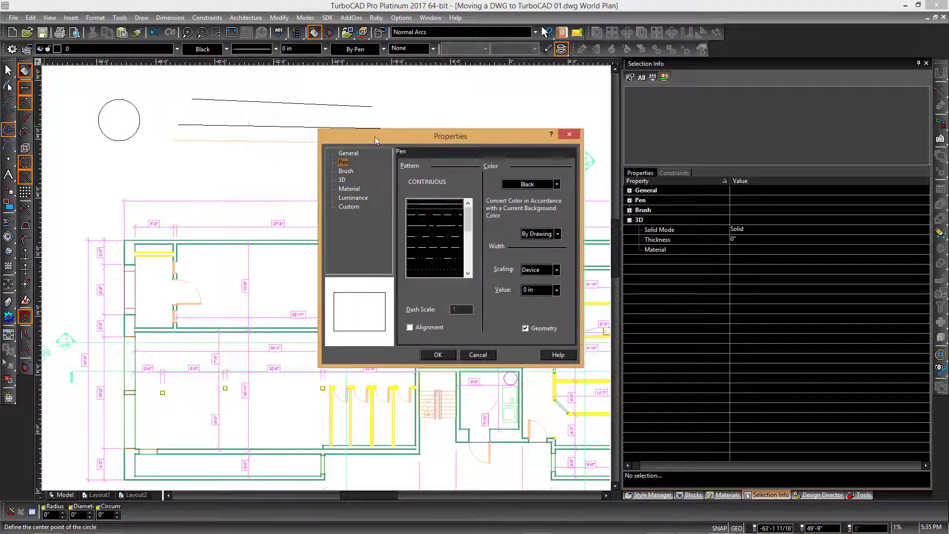
{"action": "left_click_drag", "start_coordinate": [374, 136], "coordinate": [236, 81]}
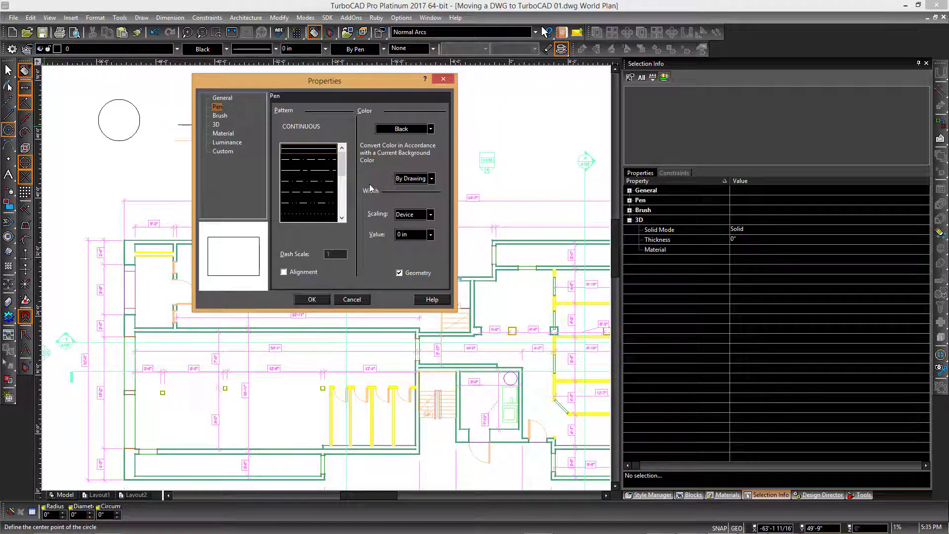
Set the Circle tool's pen color to By Layer, keeping background color conversion By Drawing and width scaling at Device.
{"action": "left_click", "coordinate": [417, 129]}
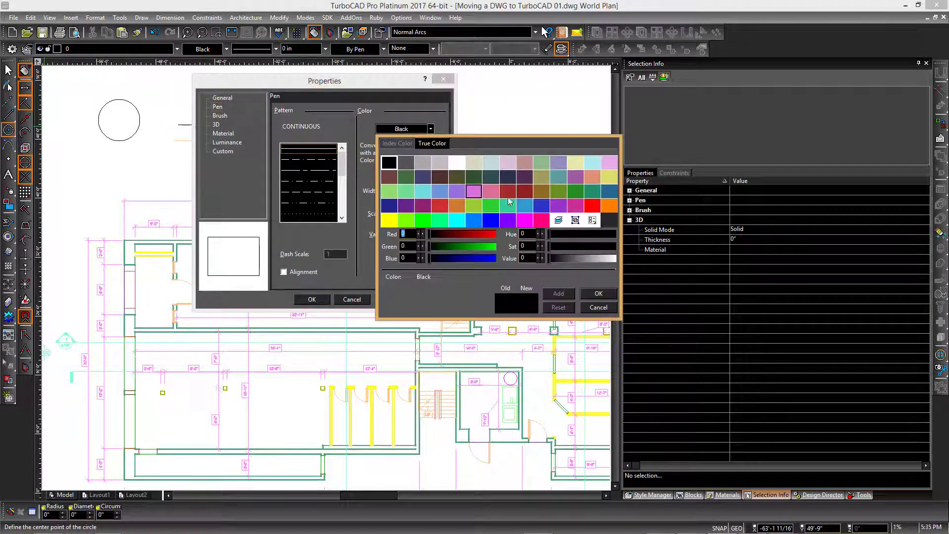
{"action": "left_click", "coordinate": [558, 221]}
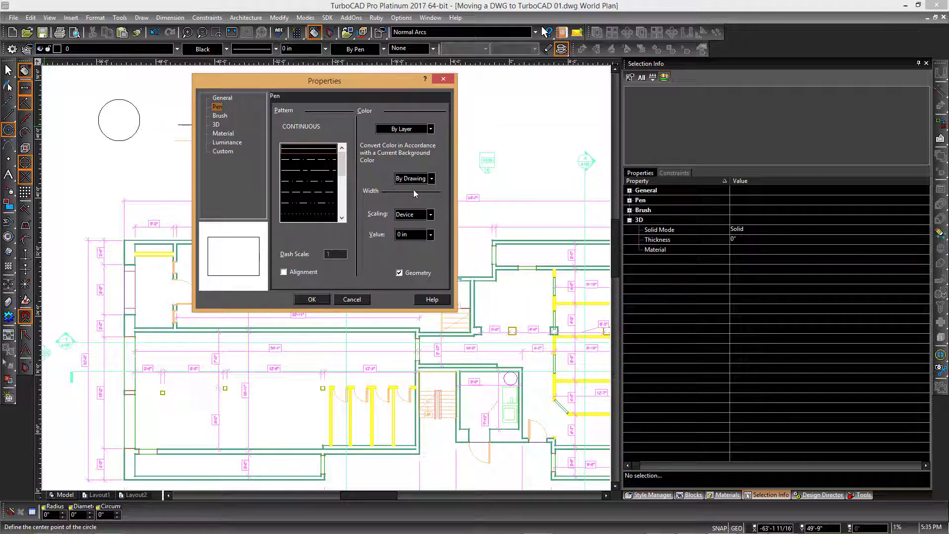
{"action": "left_click", "coordinate": [431, 179]}
{"action": "left_click", "coordinate": [433, 185]}
{"action": "left_click", "coordinate": [433, 216]}
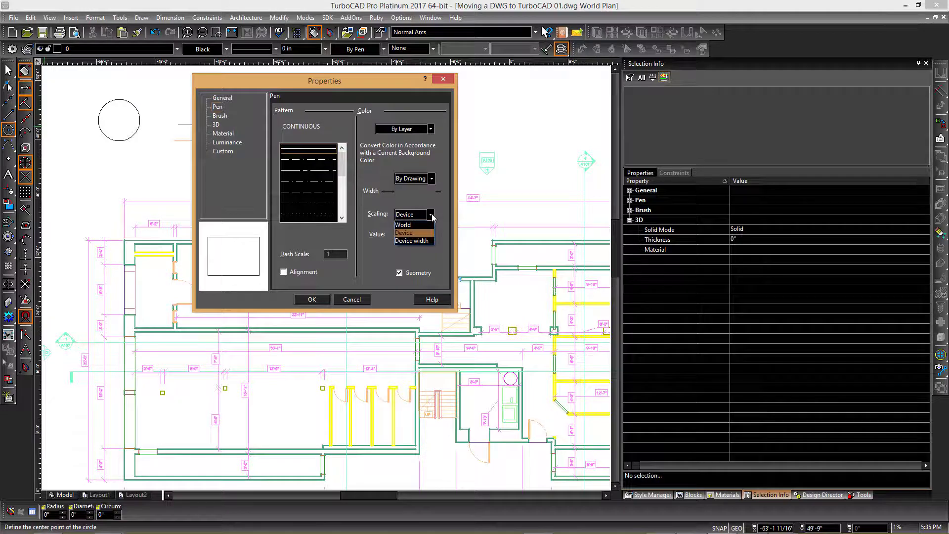
{"action": "left_click", "coordinate": [431, 216]}
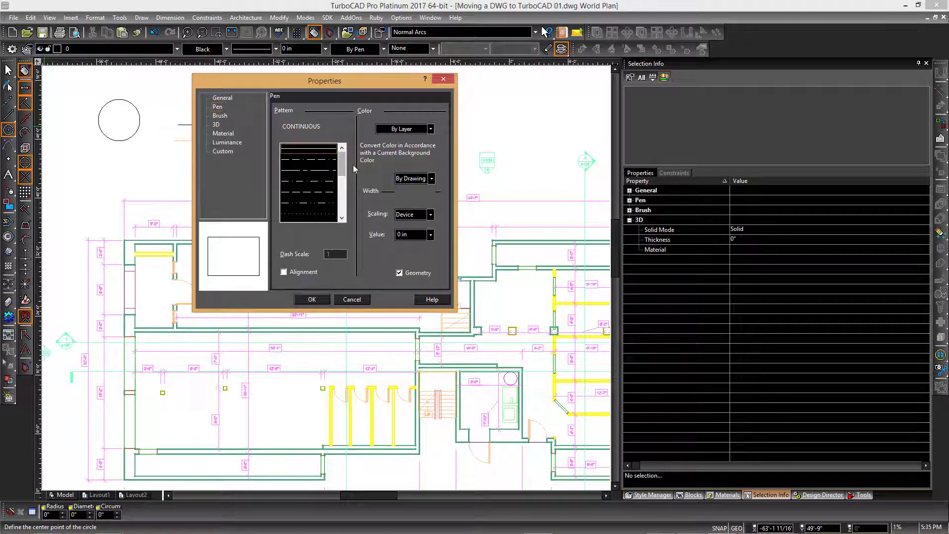